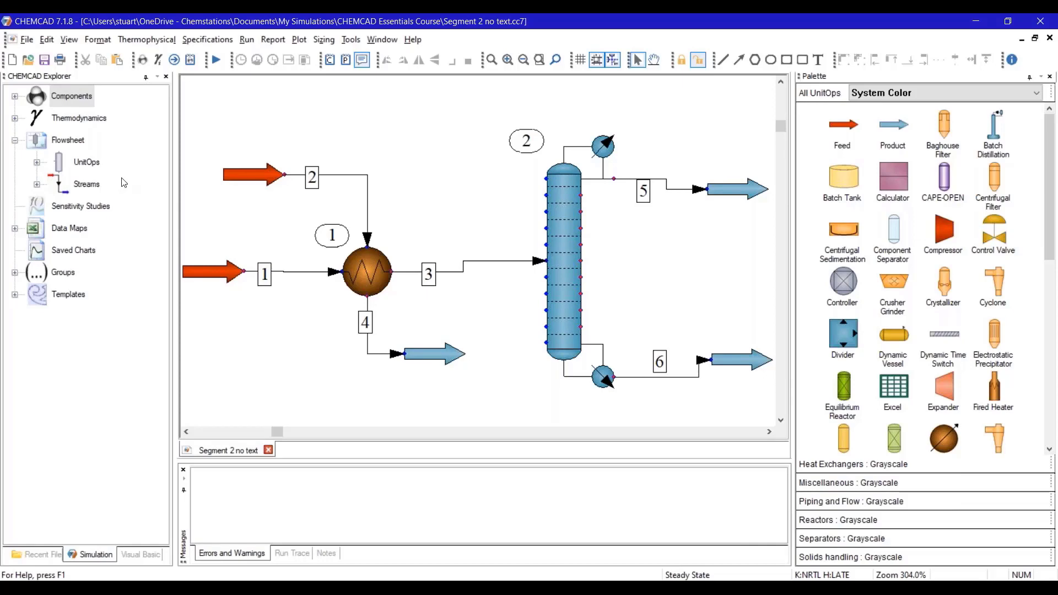
- Switch to CHEMCAD NXT and open the recently used simulation Segment 2 finished
key("alt+Tab")
key("alt+Tab")
key("alt+Tab")
key("alt+Tab")
key("alt+Tab")
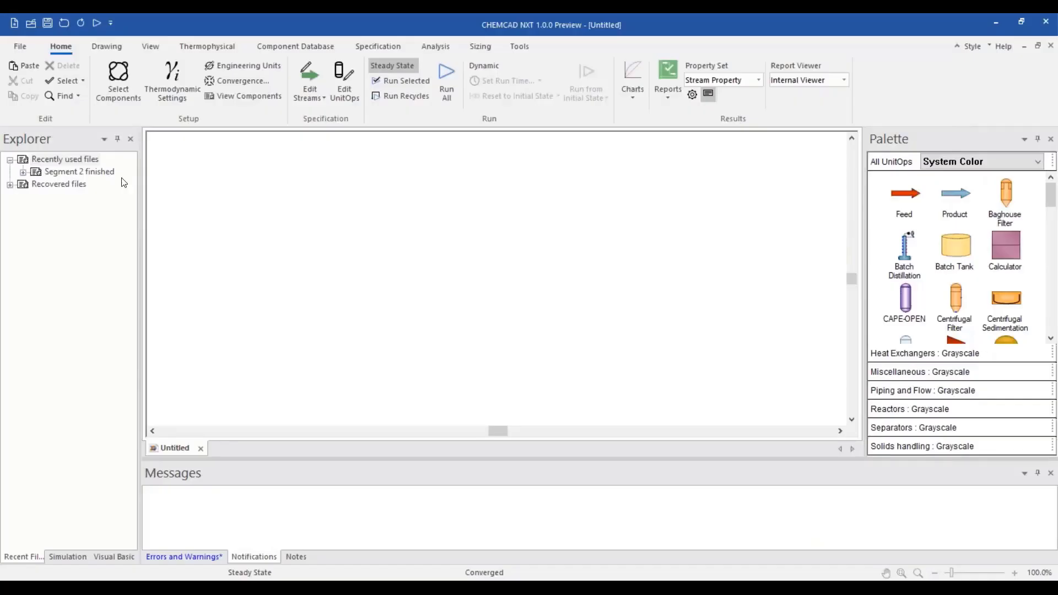
double_click(102, 174)
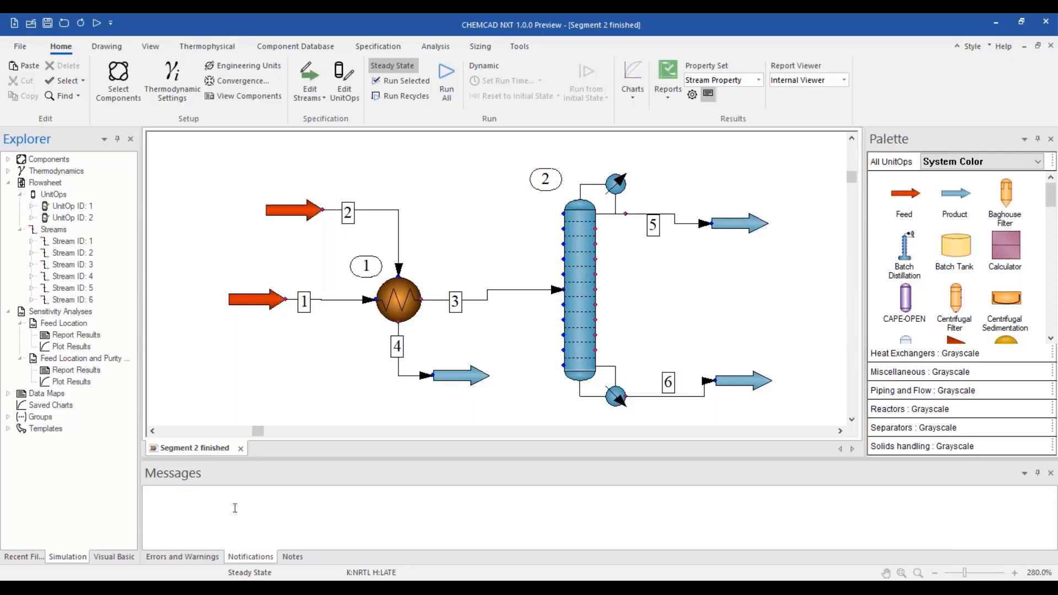
- Review the run-time errors and warnings, the notifications and the available stream editing options
left_click(211, 560)
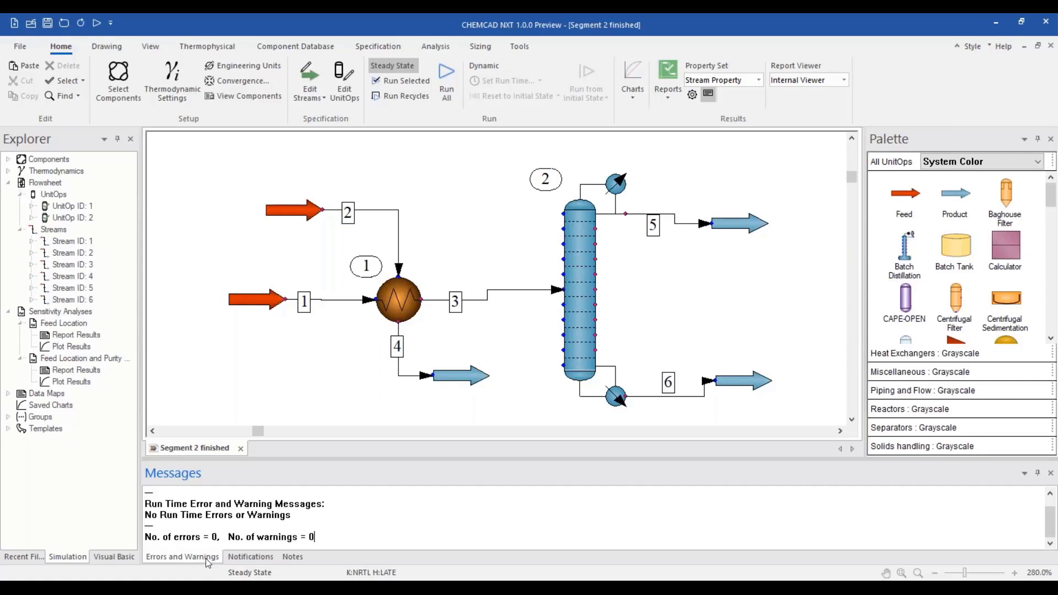
left_click(244, 558)
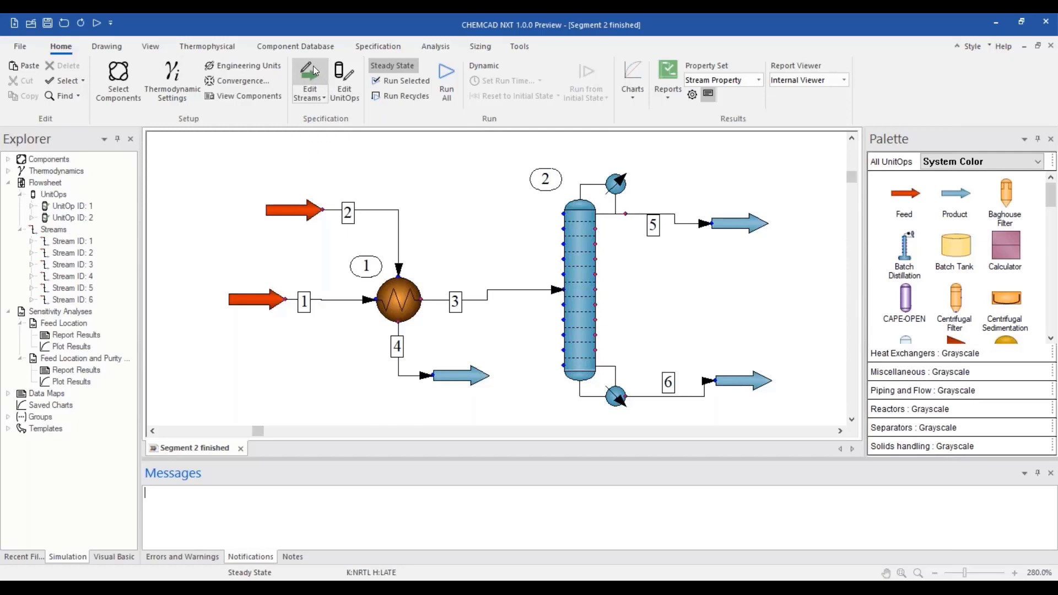
left_click(324, 98)
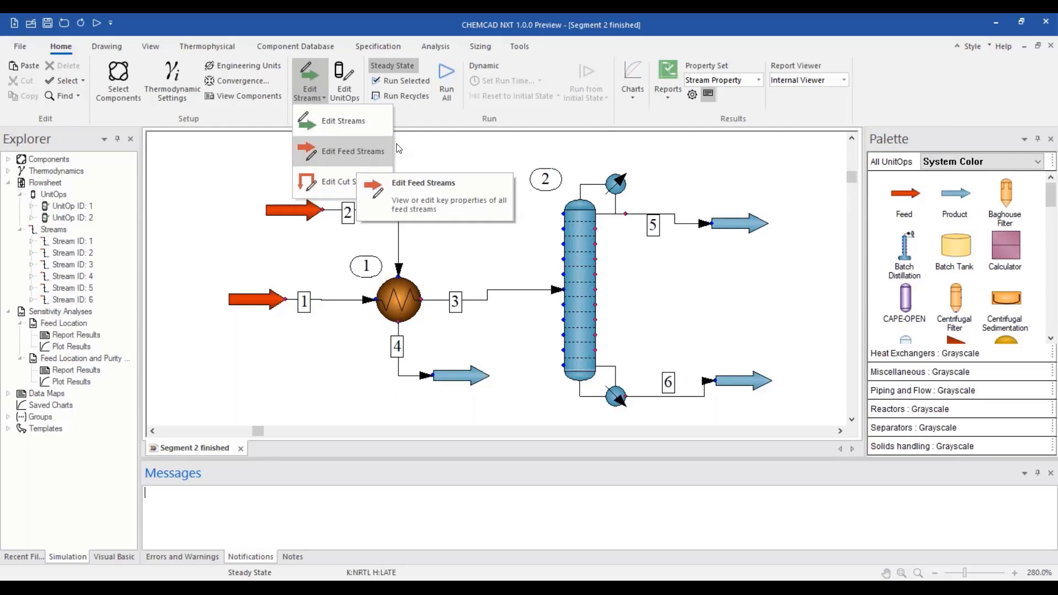
left_click(487, 122)
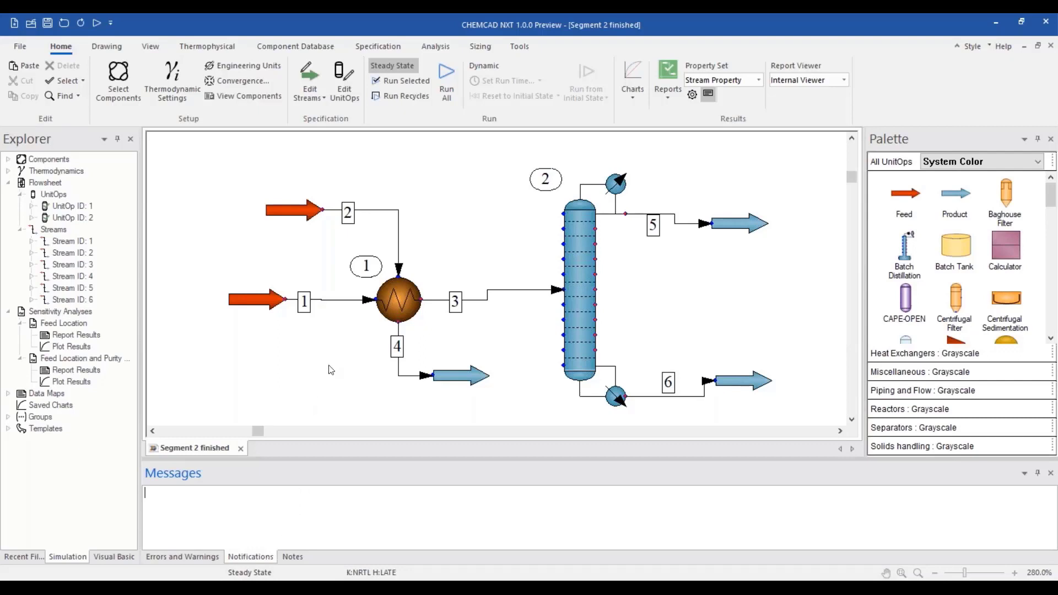
- Switch the simulation to dynamic mode and back to steady state
left_click(491, 68)
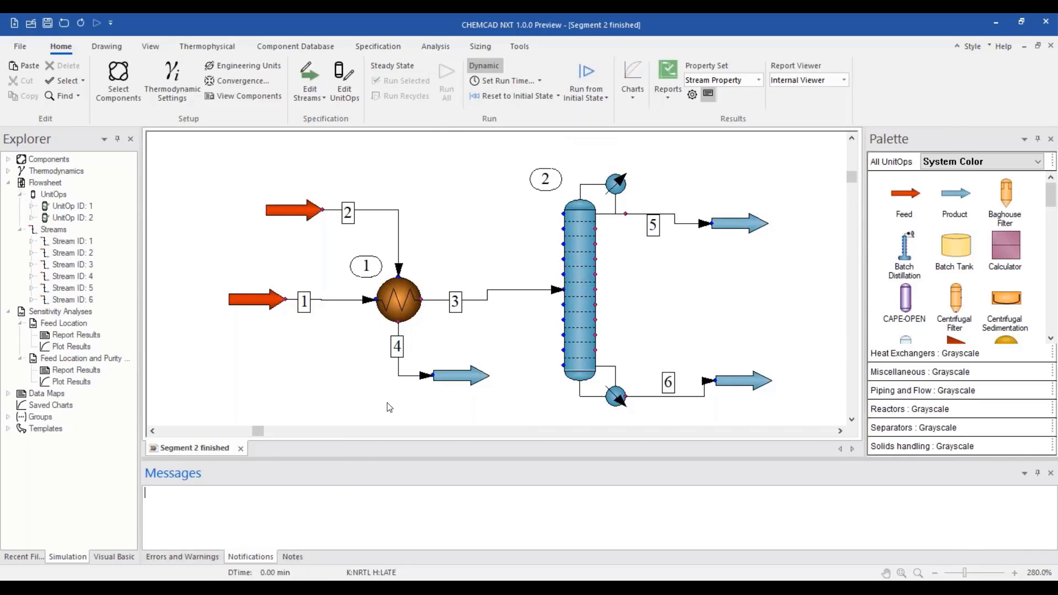
left_click(395, 68)
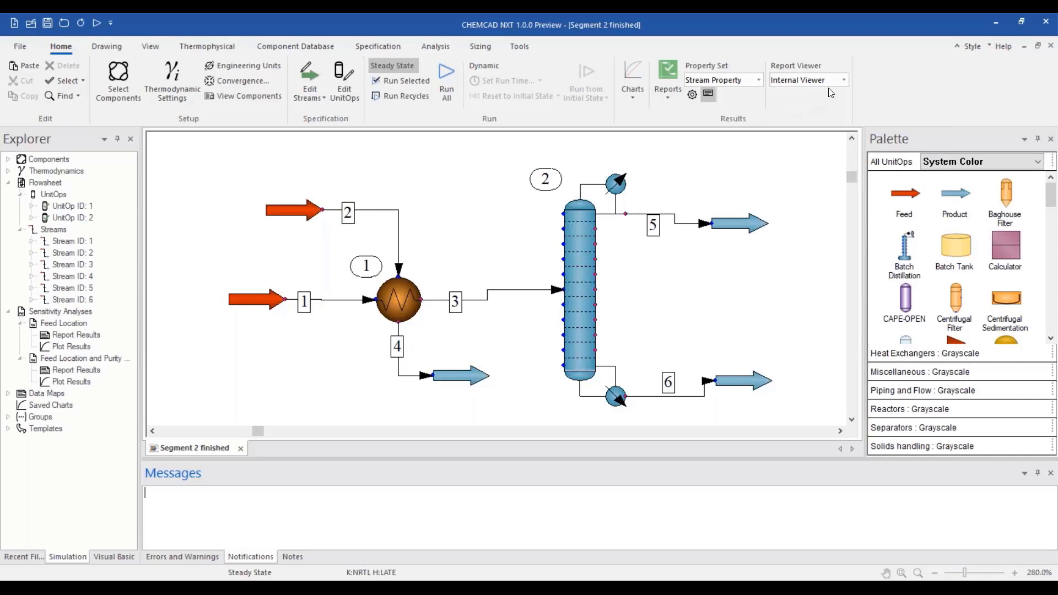
- Examine the report viewer formats, the stream property sets and the available report types
left_click(844, 81)
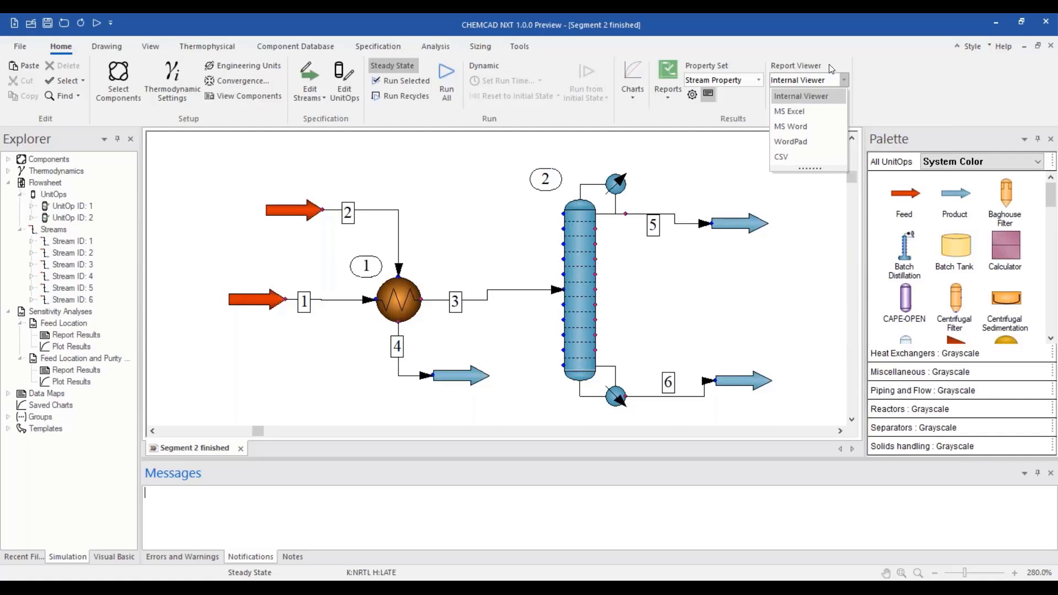
left_click(759, 53)
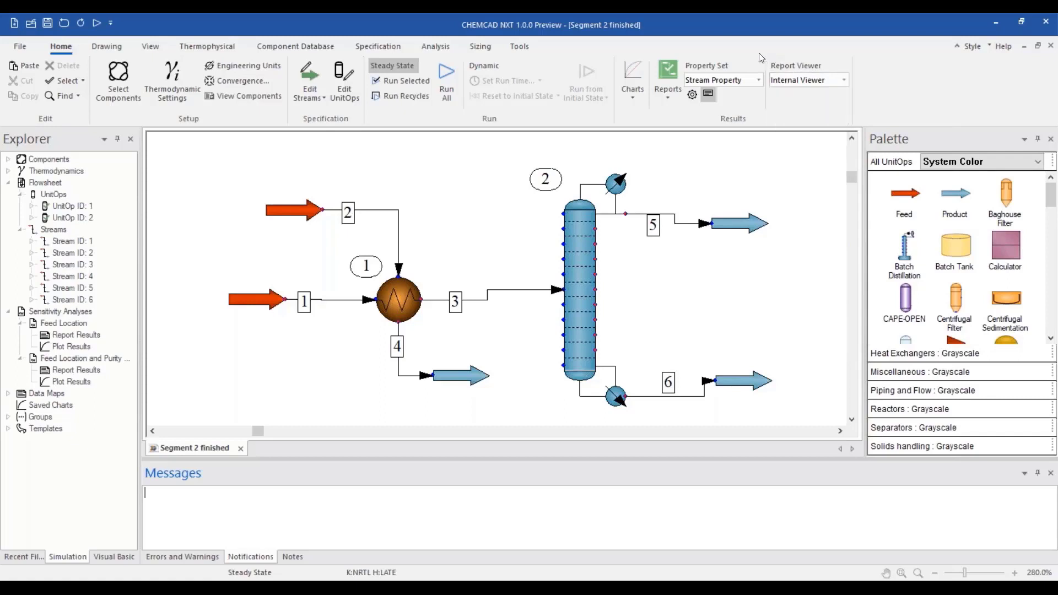
left_click(736, 88)
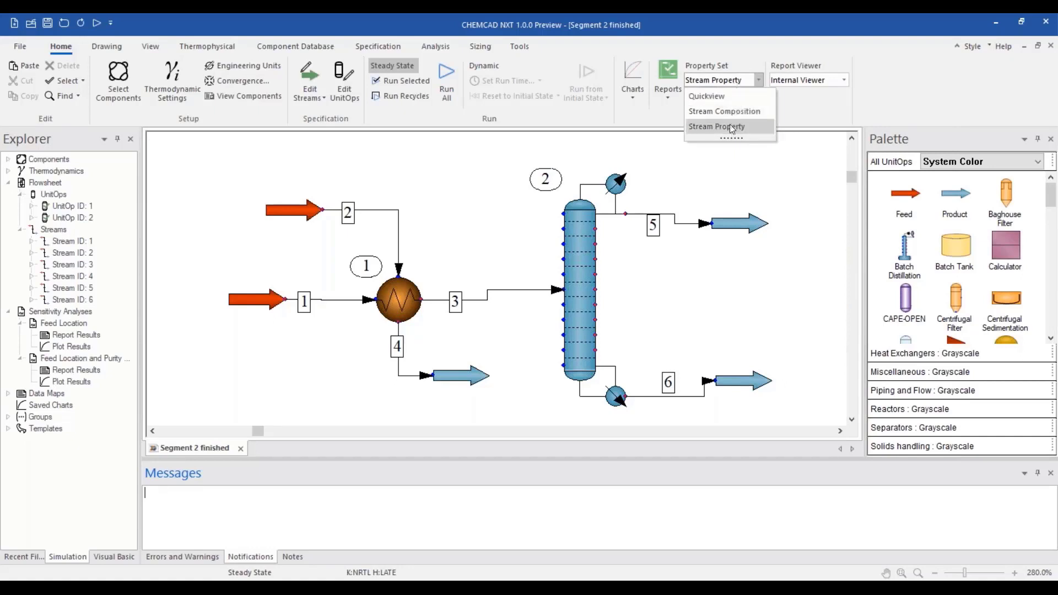
left_click(740, 80)
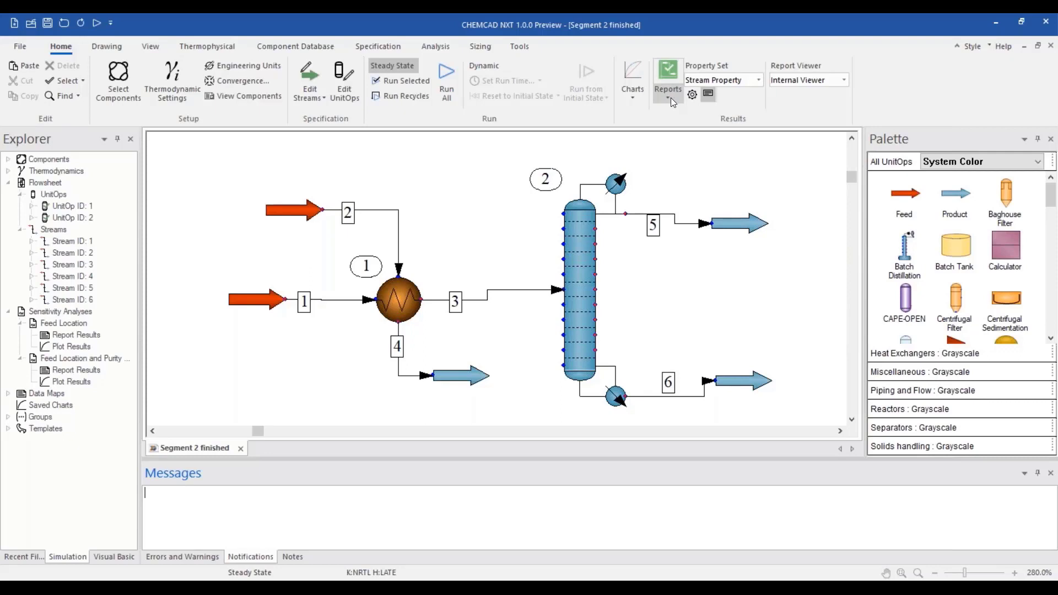
left_click(671, 97)
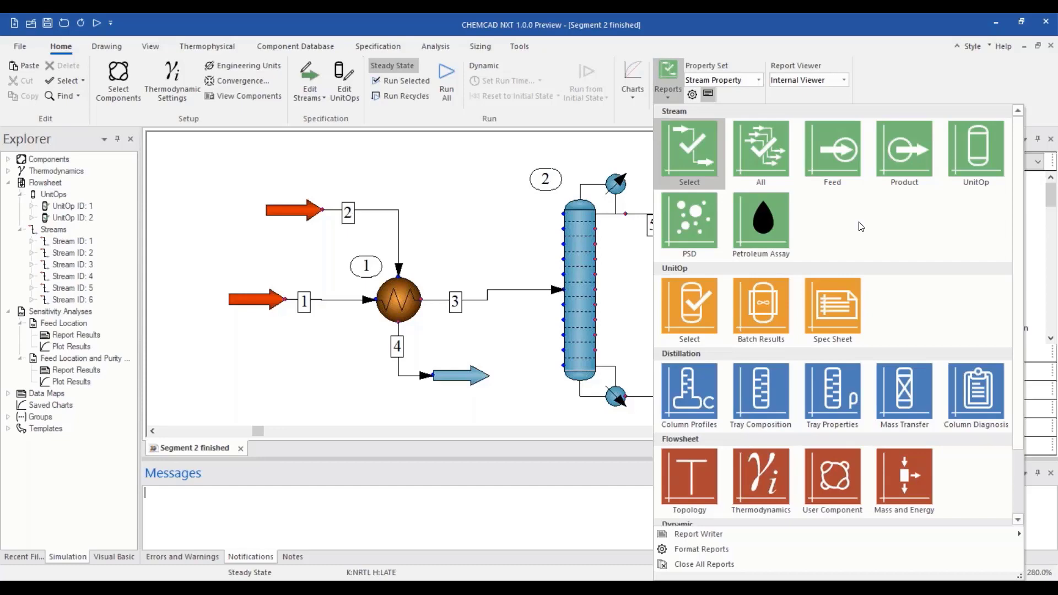
- Plot the phase envelope for stream 1, leaving the optional estimations and vapor fractions blank
left_click(635, 98)
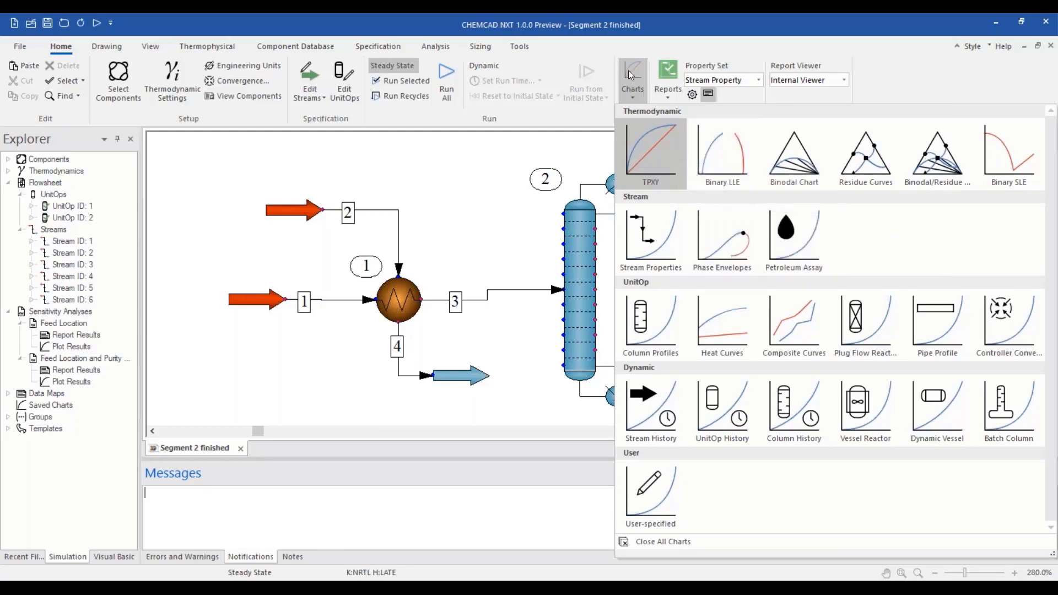
left_click(722, 241)
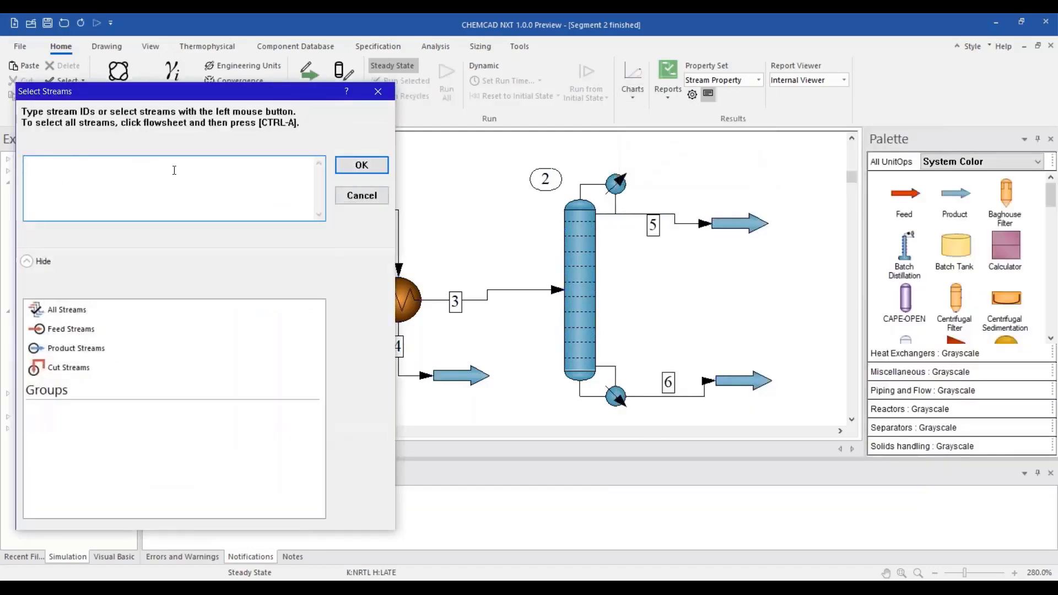
type("1")
left_click(362, 166)
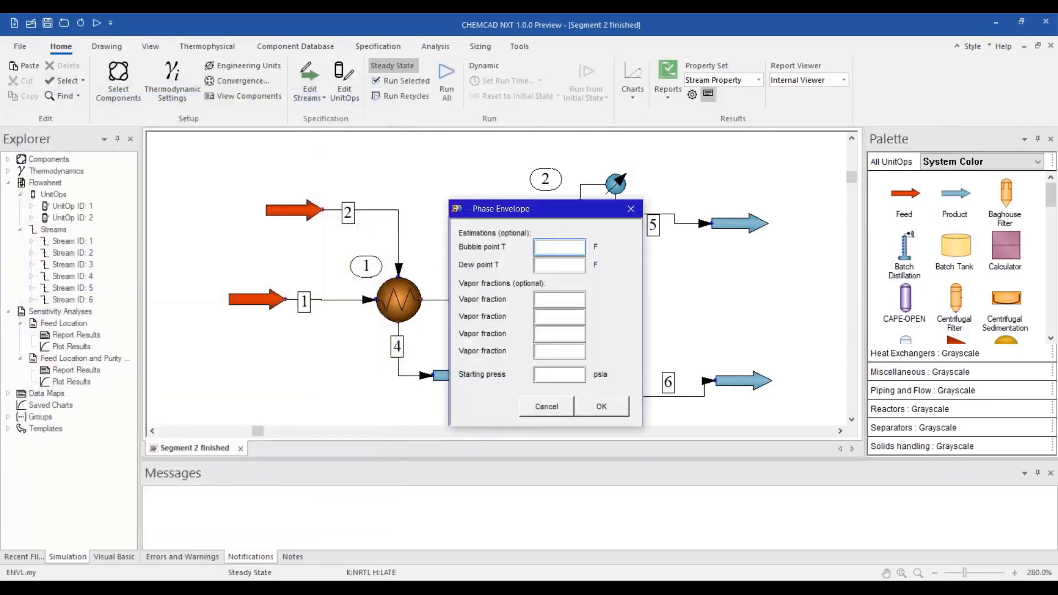
left_click(602, 406)
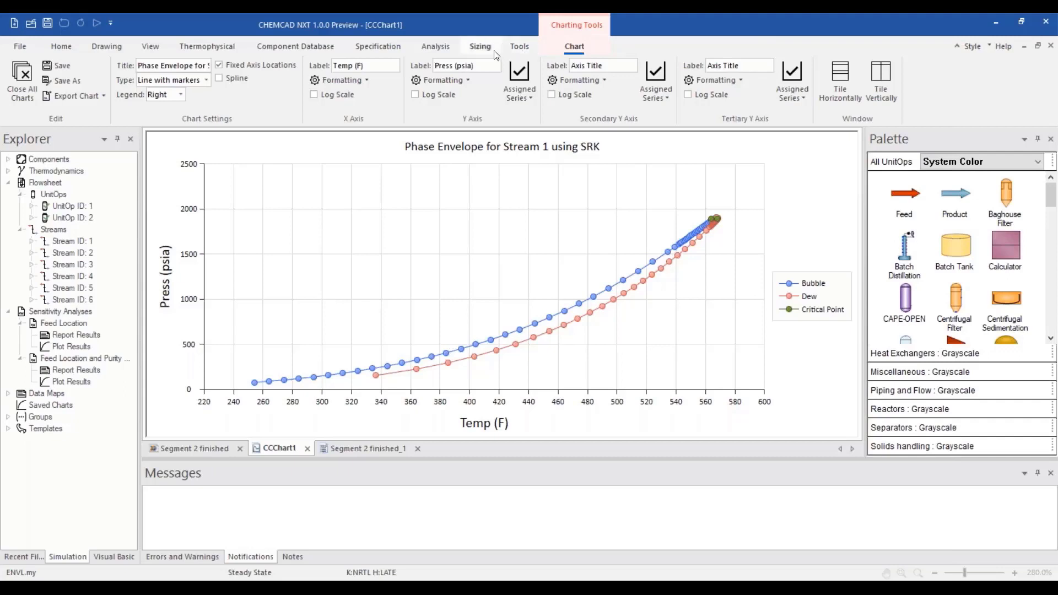
- Compare the commands available for the phase envelope chart with those available for the flowsheet
left_click(480, 46)
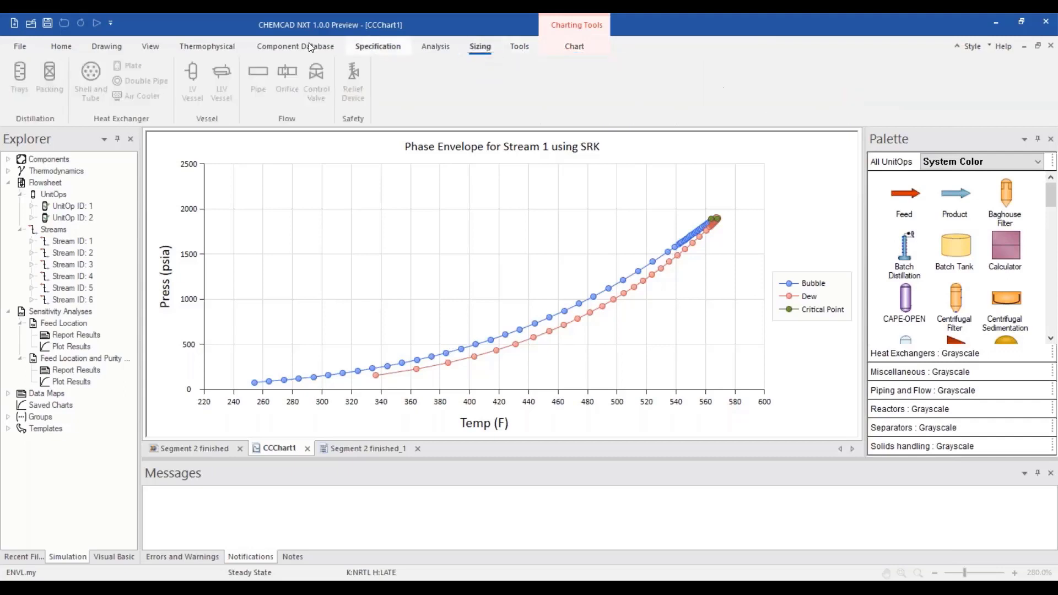
left_click(98, 48)
left_click(61, 47)
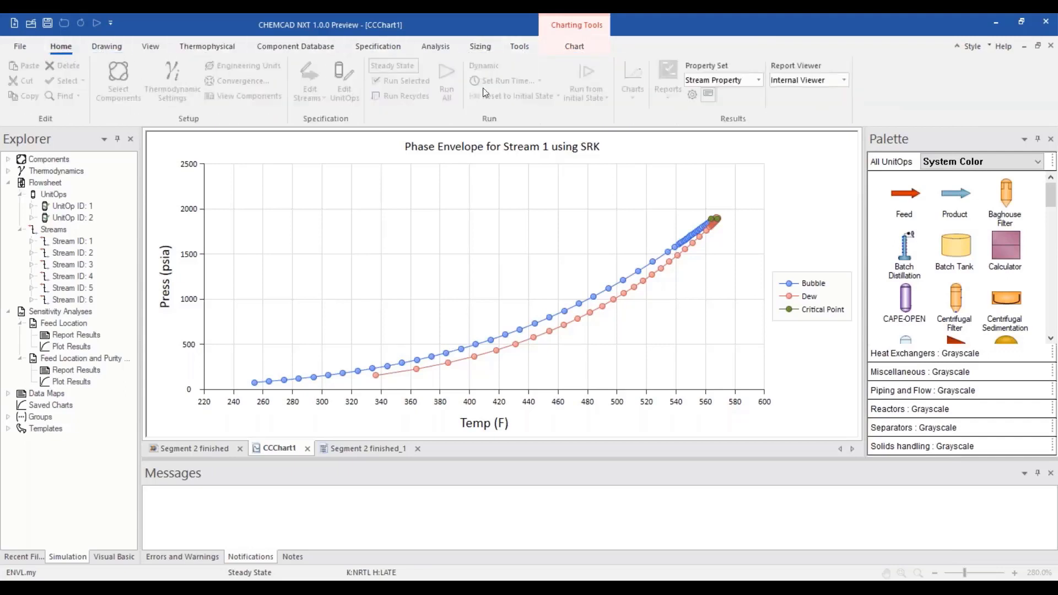
left_click(575, 47)
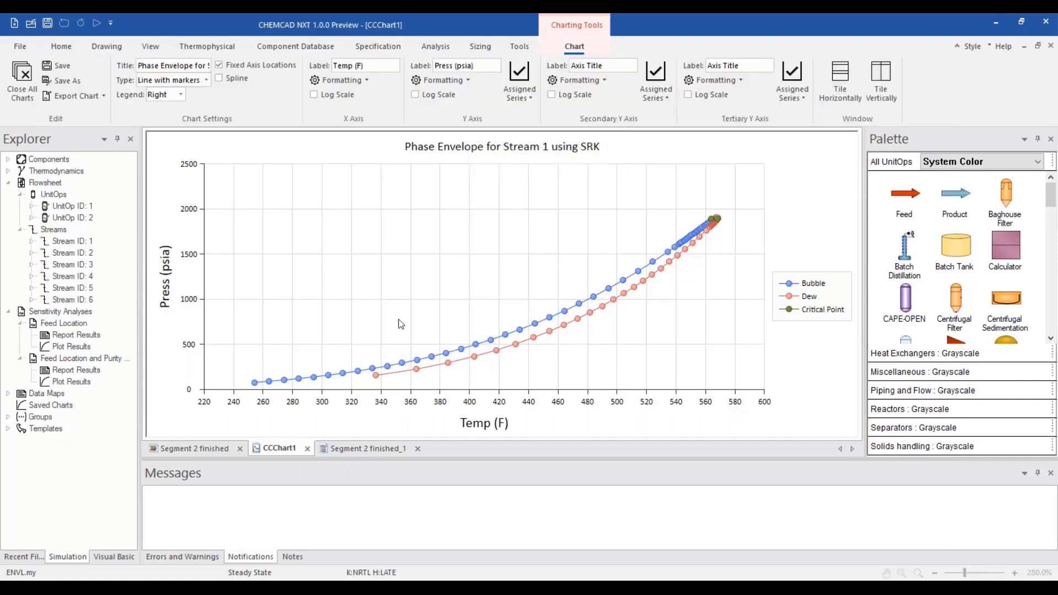
left_click(192, 450)
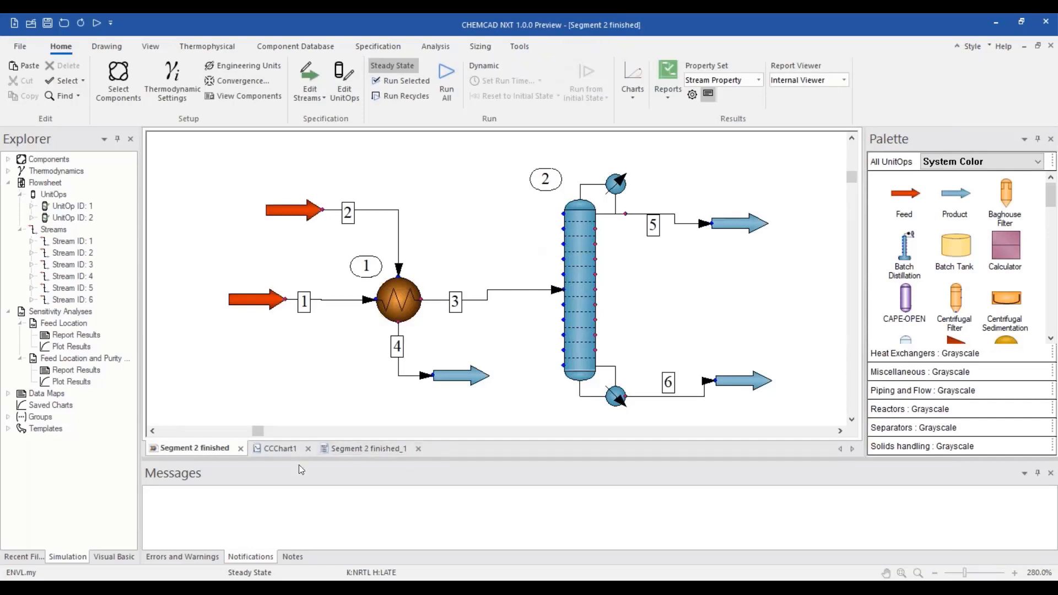
left_click(281, 449)
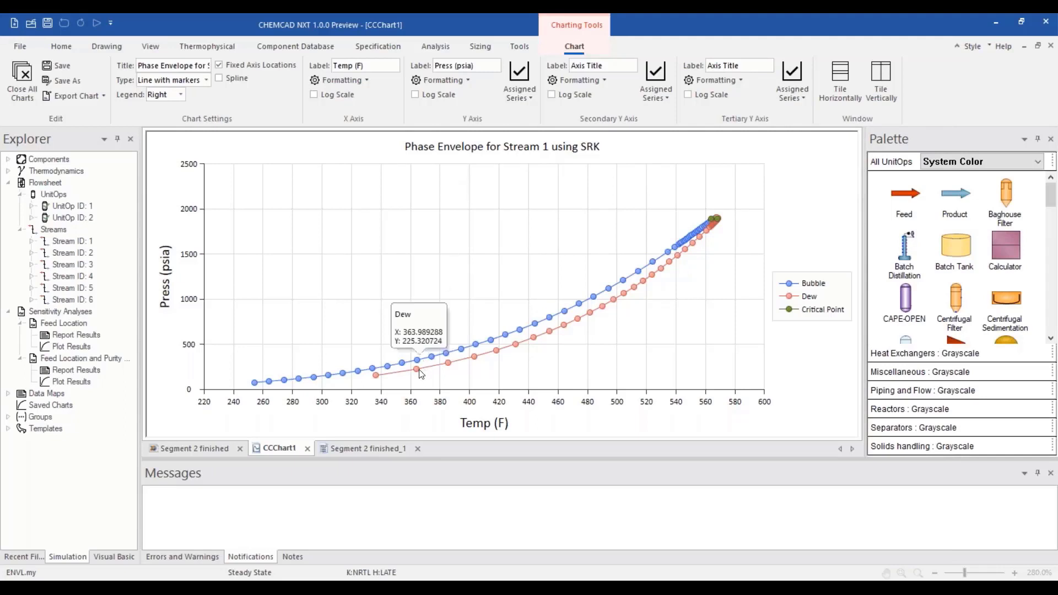
- Close the phase envelope chart and its accompanying report to return to the flowsheet
left_click(307, 450)
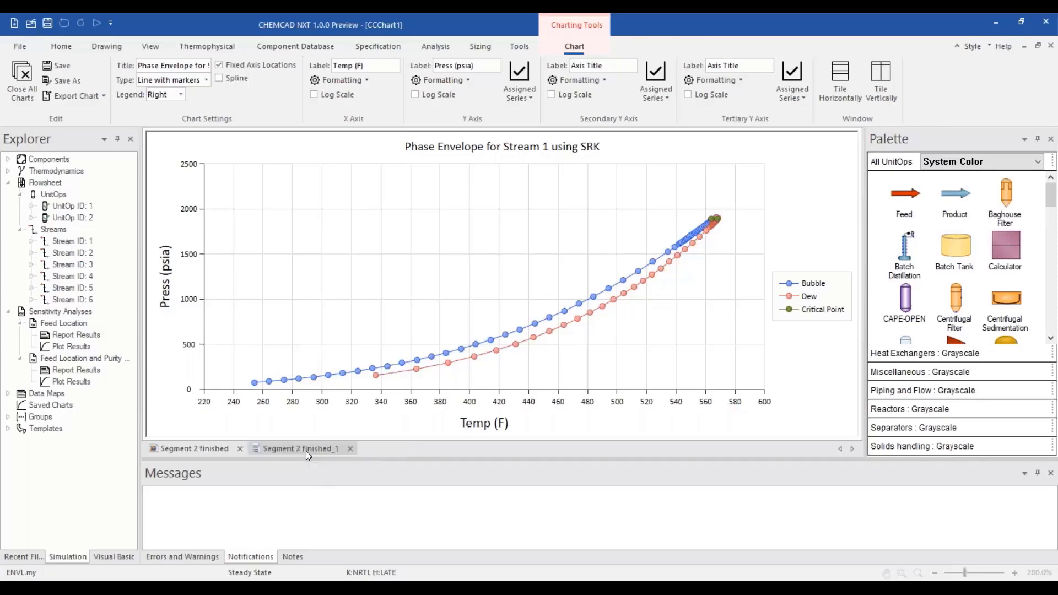
left_click(349, 450)
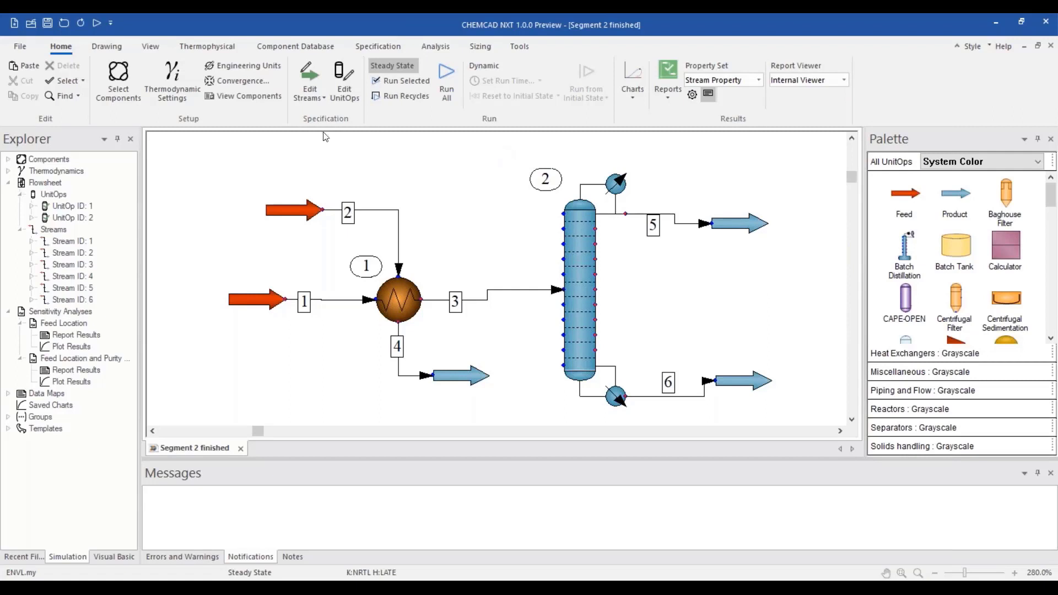
- Examine the drawing, view, thermophysical, component database, specification, sizing and general tool commands
left_click(107, 47)
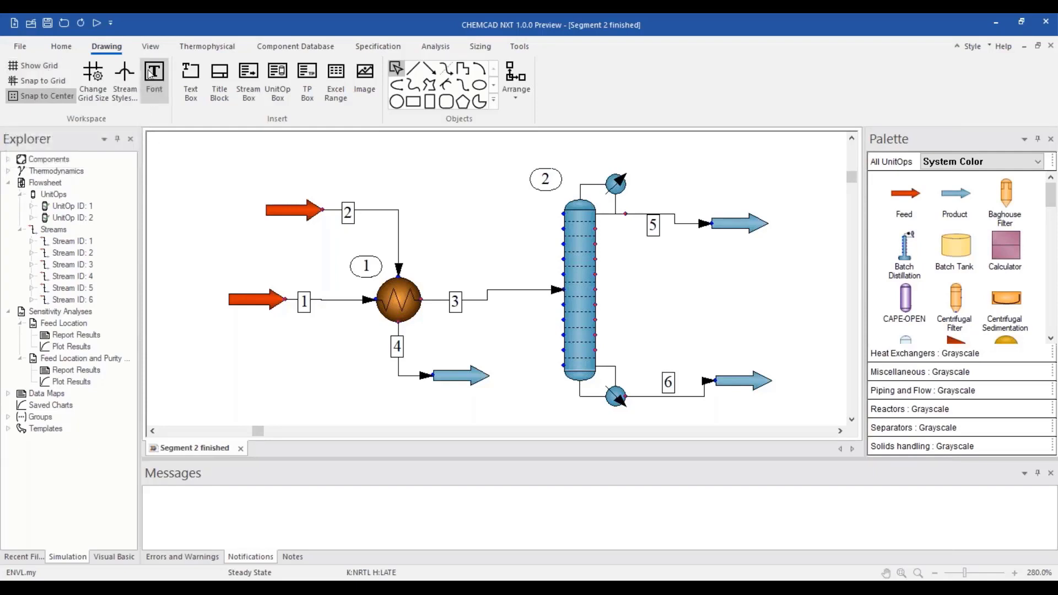
left_click(150, 47)
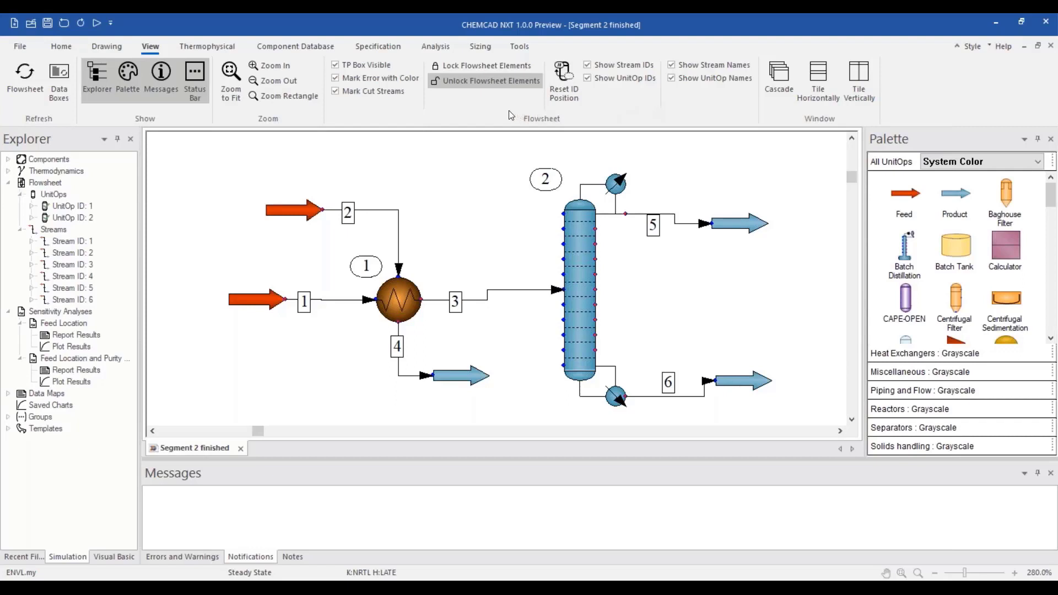
left_click(211, 49)
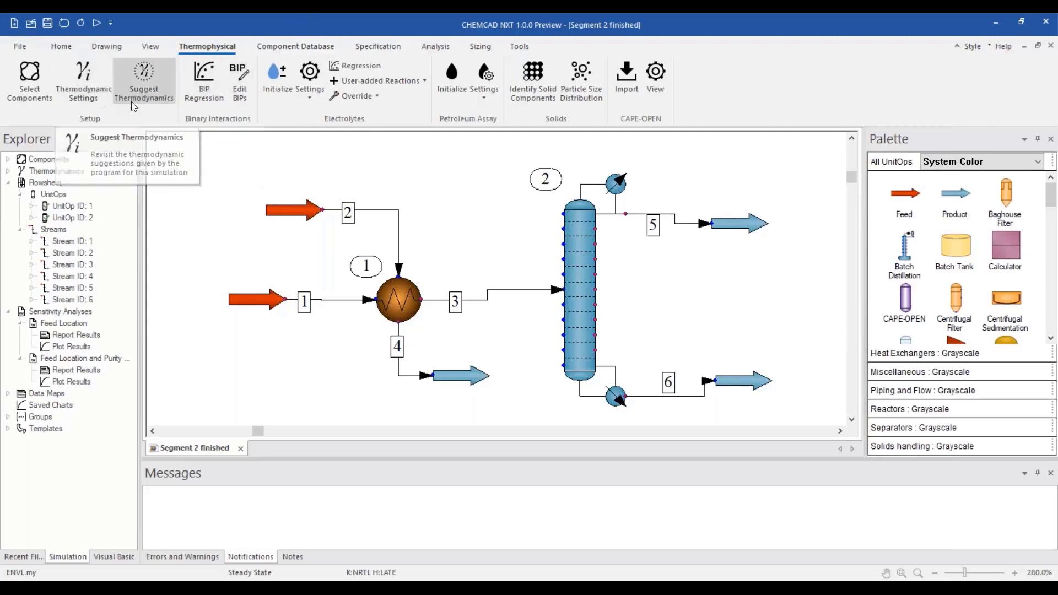
left_click(289, 47)
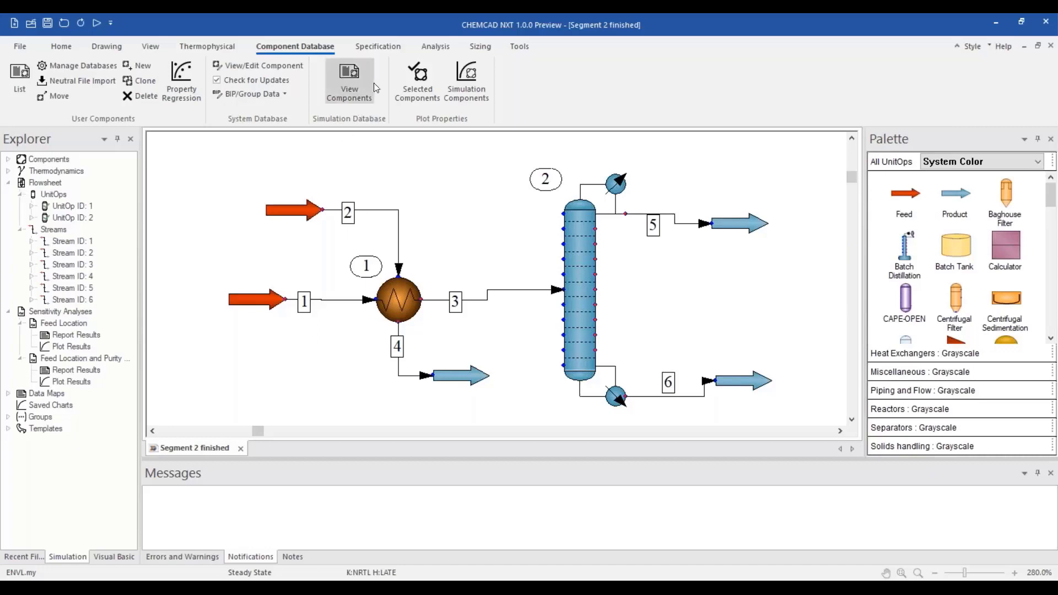
left_click(383, 50)
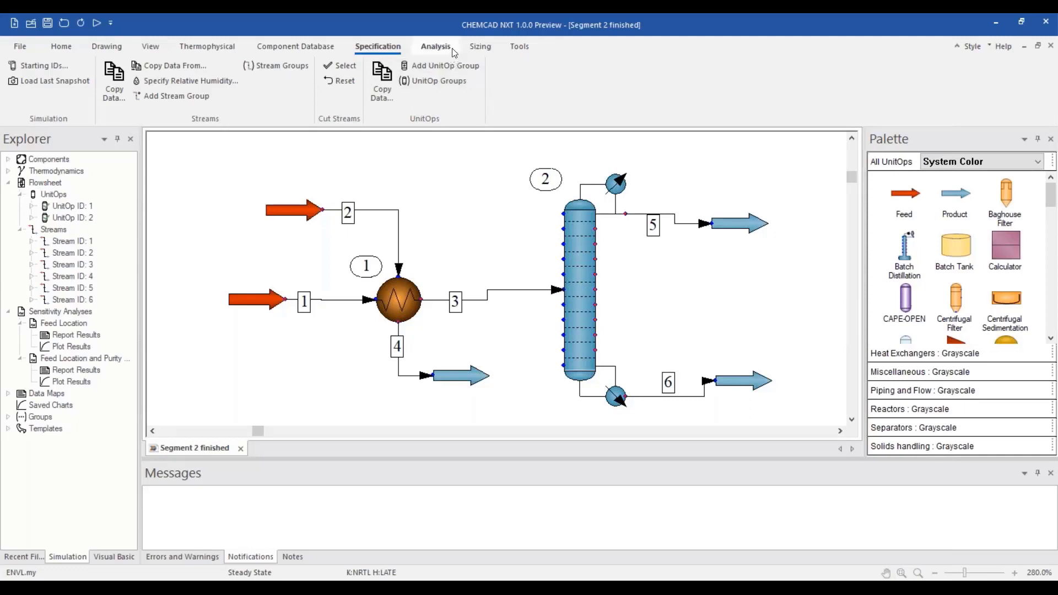
left_click(478, 51)
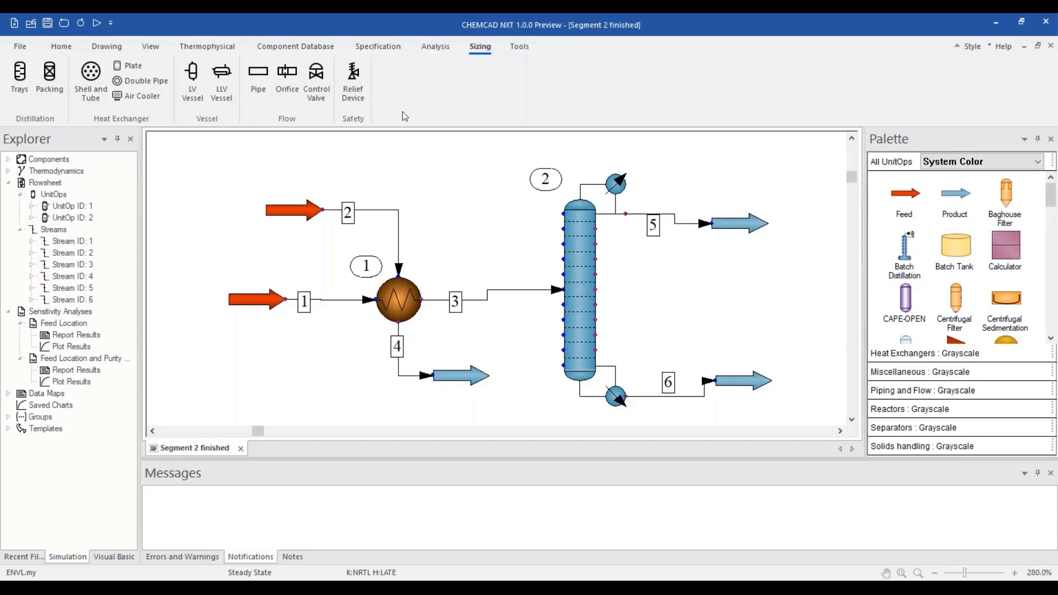
left_click(520, 49)
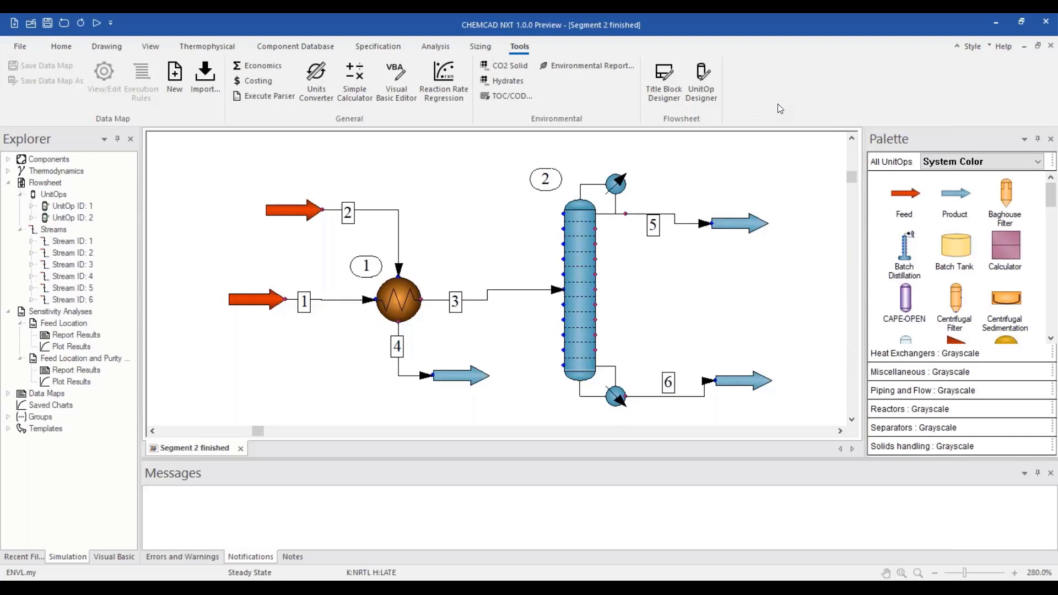
- Plot the Feed Location and Purity at the top sensitivity results as a 3-D surface of Stage Location, Condenser Spec and Condenser Duty
left_click(437, 47)
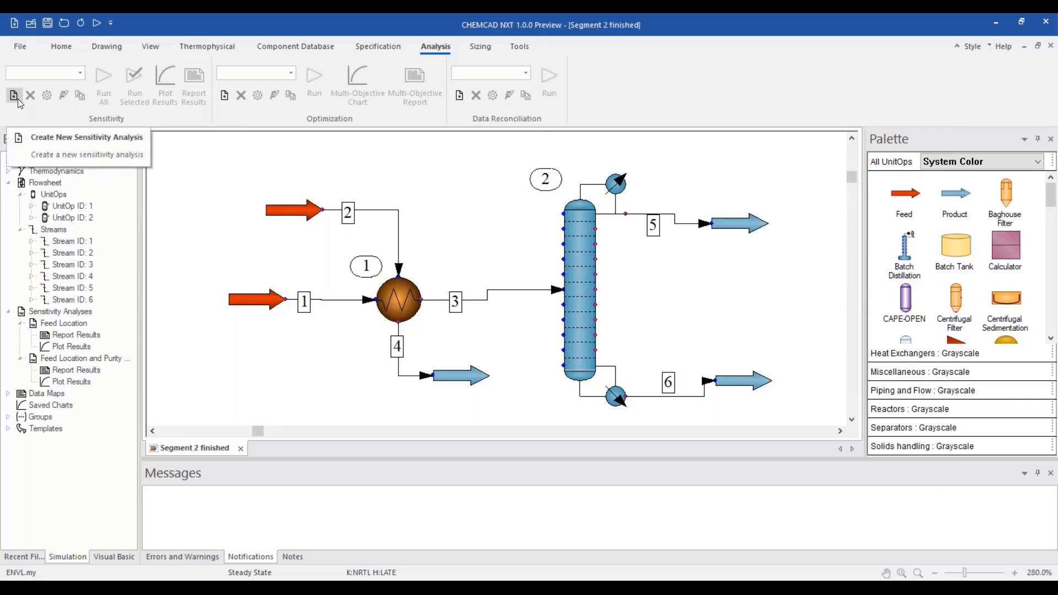
left_click(84, 75)
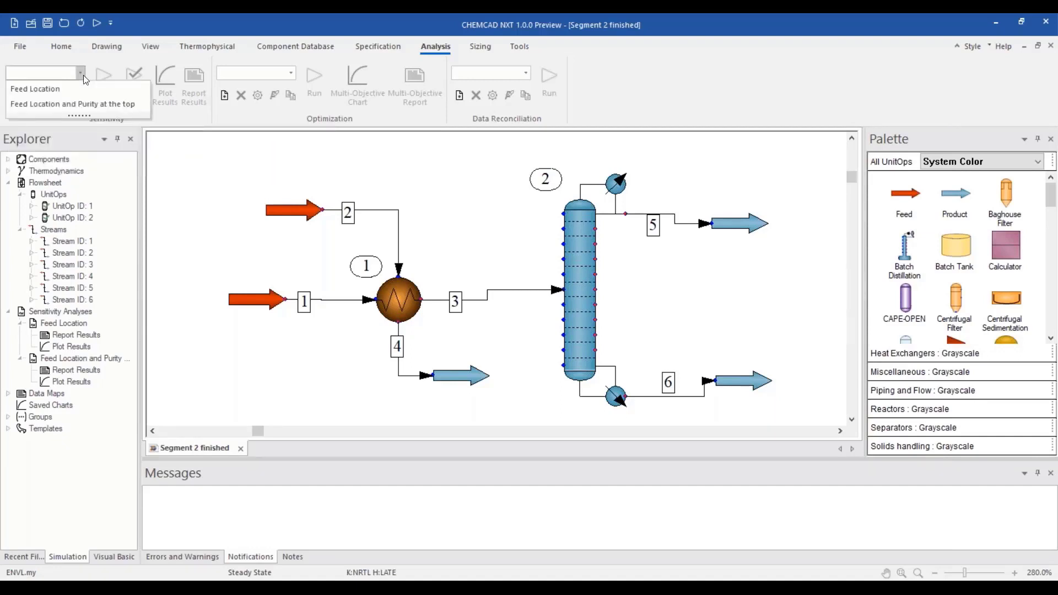
left_click(77, 104)
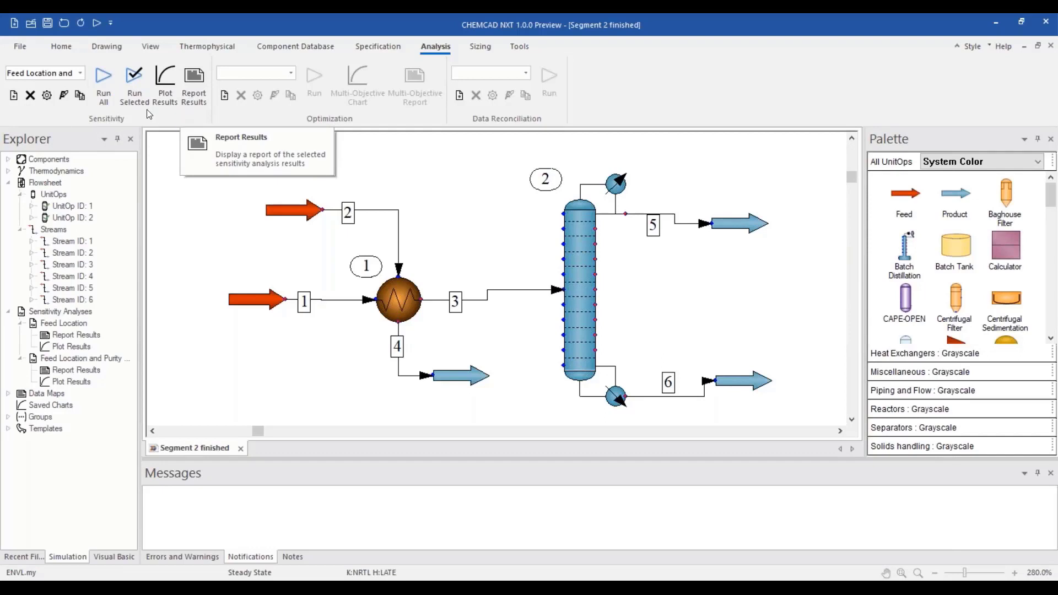
left_click(80, 74)
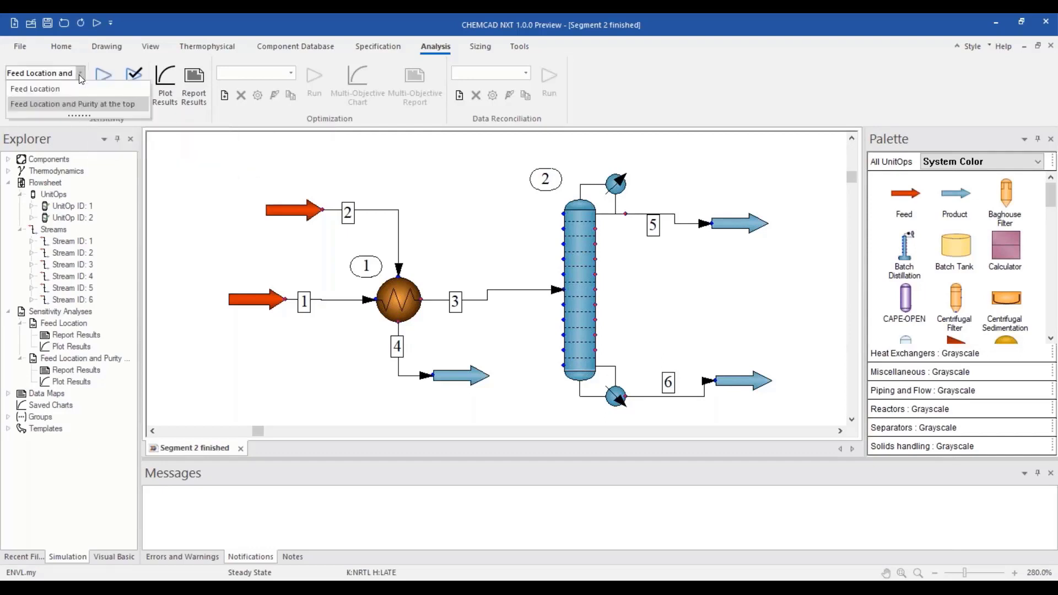
left_click(73, 109)
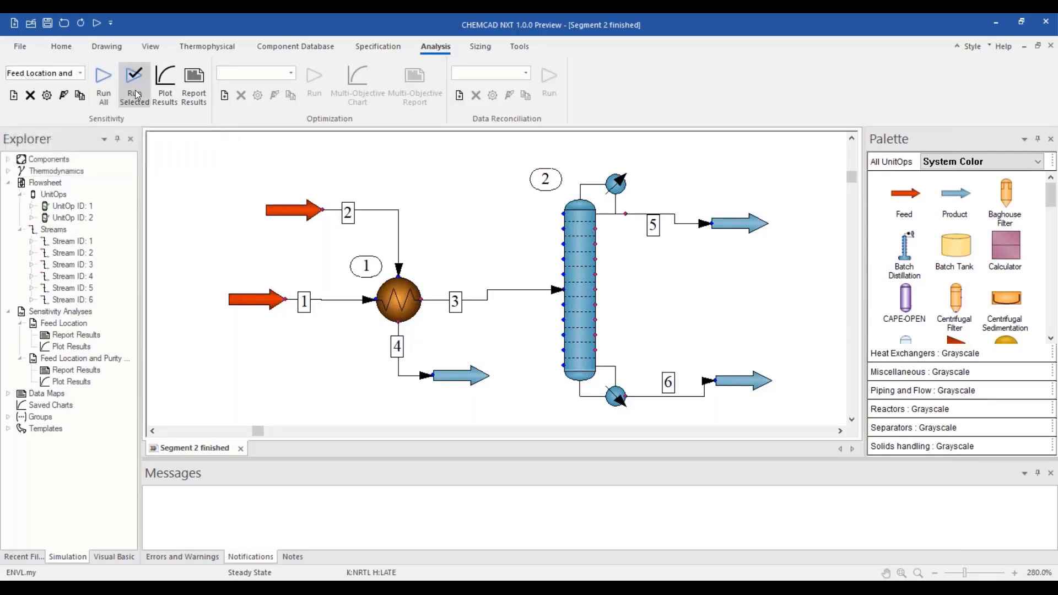
left_click(166, 88)
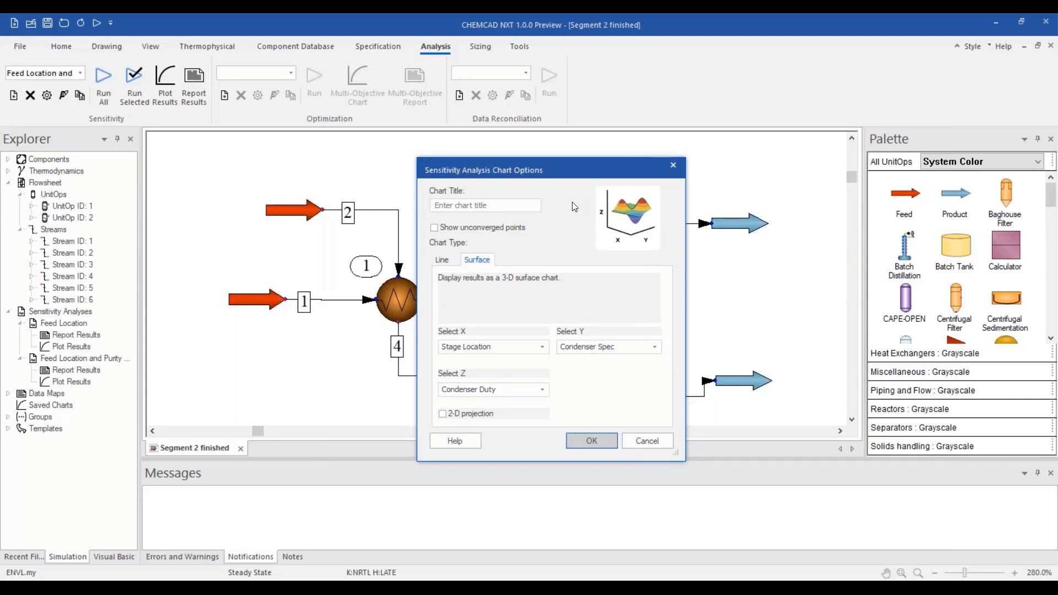
left_click(592, 441)
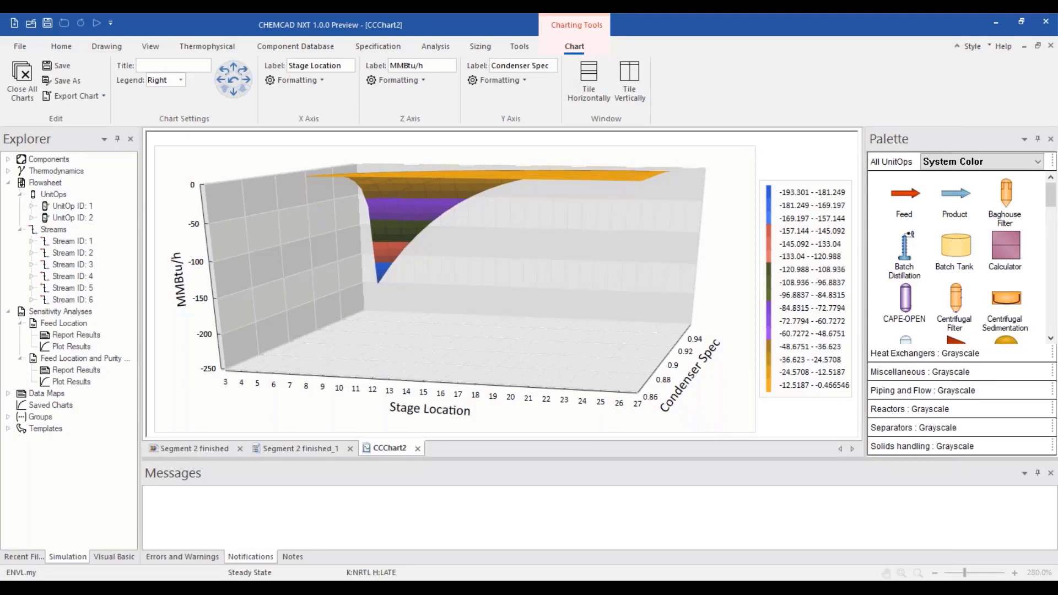
- Rotate the sensitivity surface chart vertically and horizontally to inspect it, and close it together with its accompanying report
left_click(234, 95)
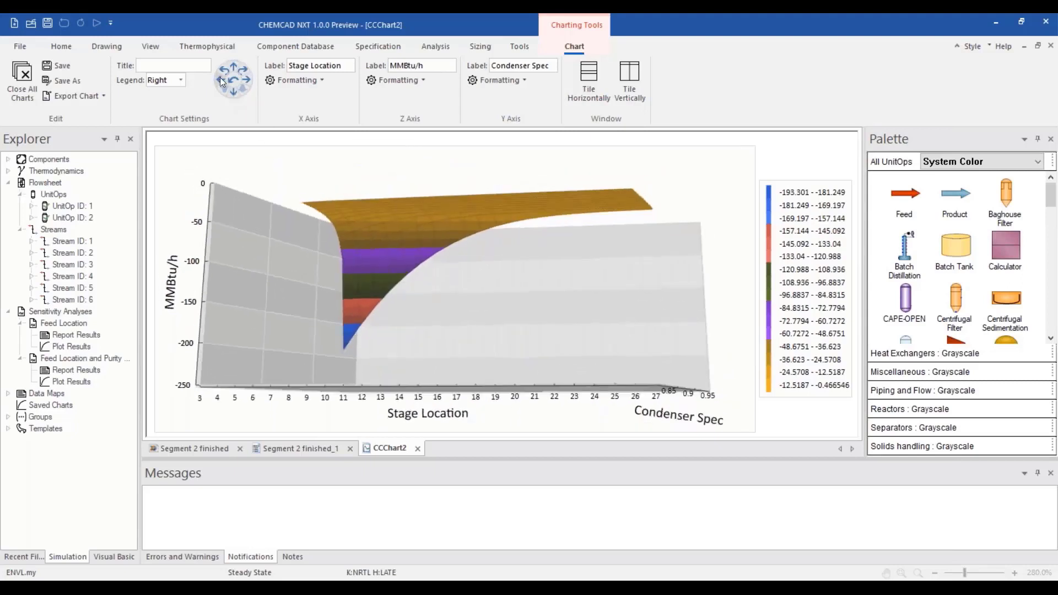
left_click(220, 80)
left_click(245, 81)
left_click(243, 81)
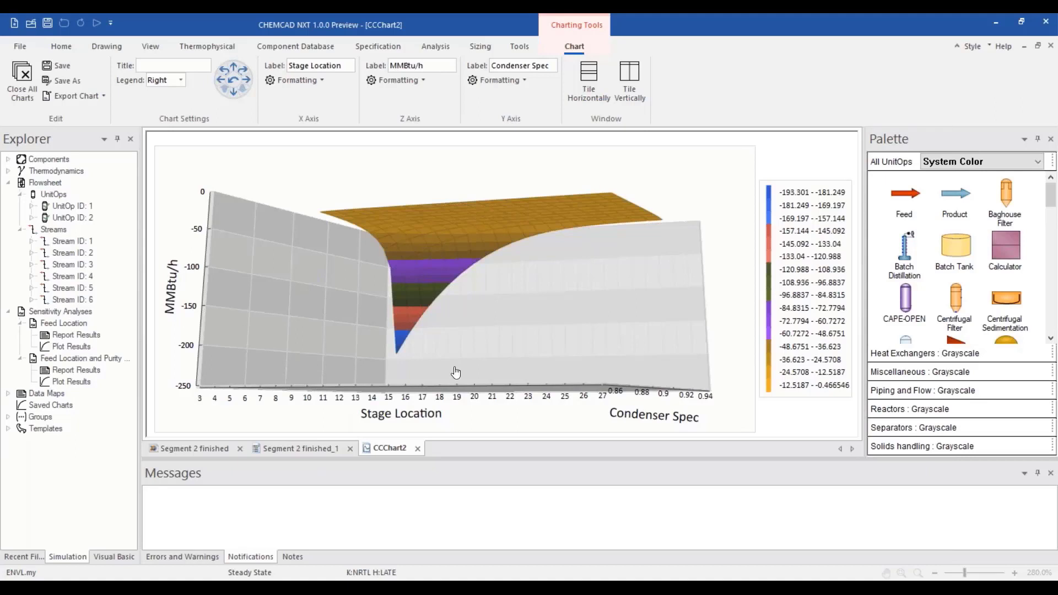
left_click(418, 448)
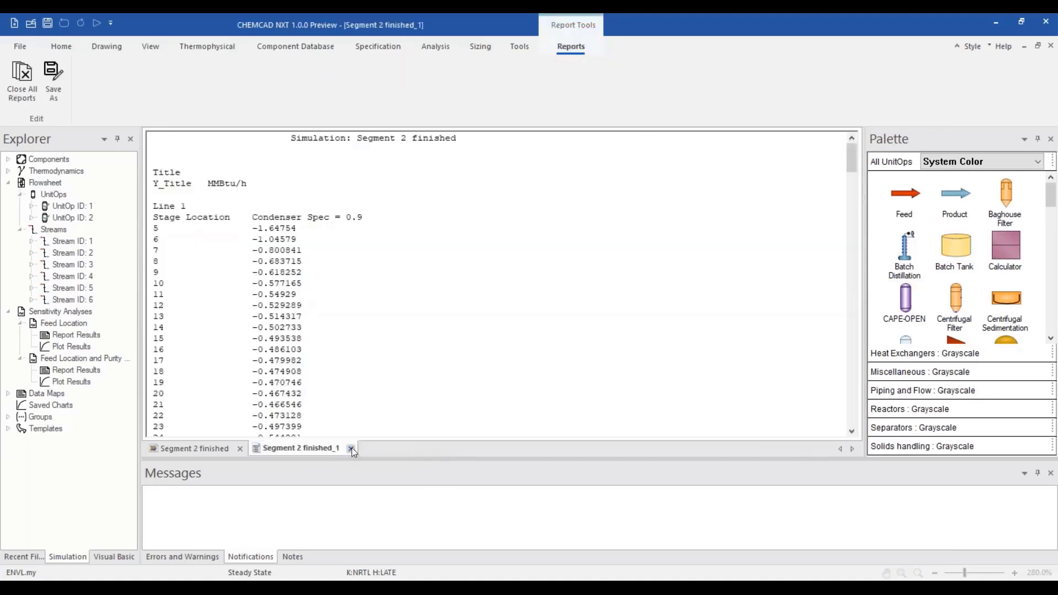
left_click(351, 448)
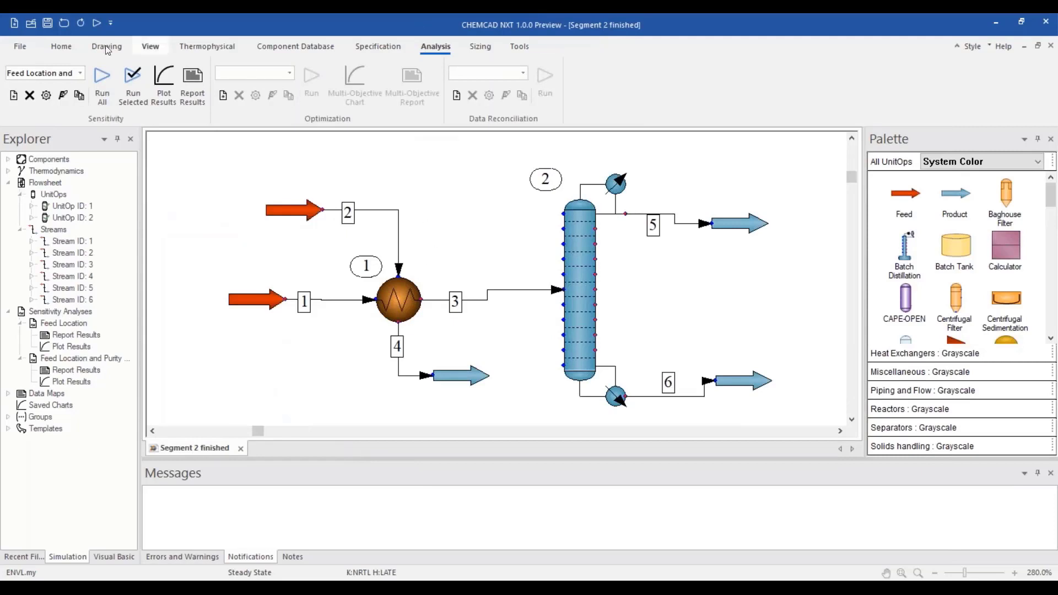
- Review the home commands and the flowsheet's zoom magnification options without applying a new zoom level
left_click(61, 49)
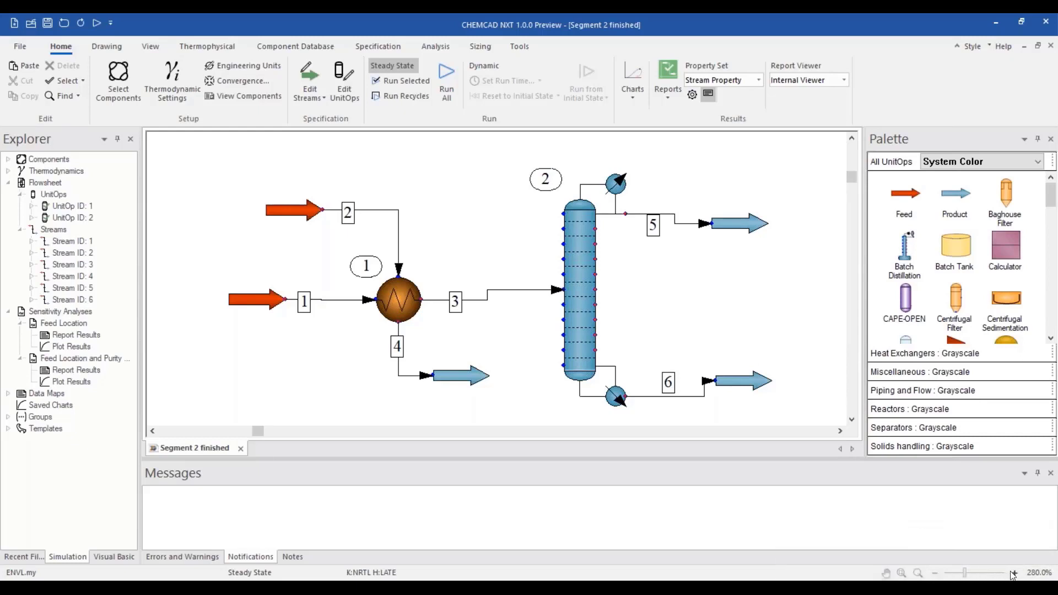
left_click(1039, 574)
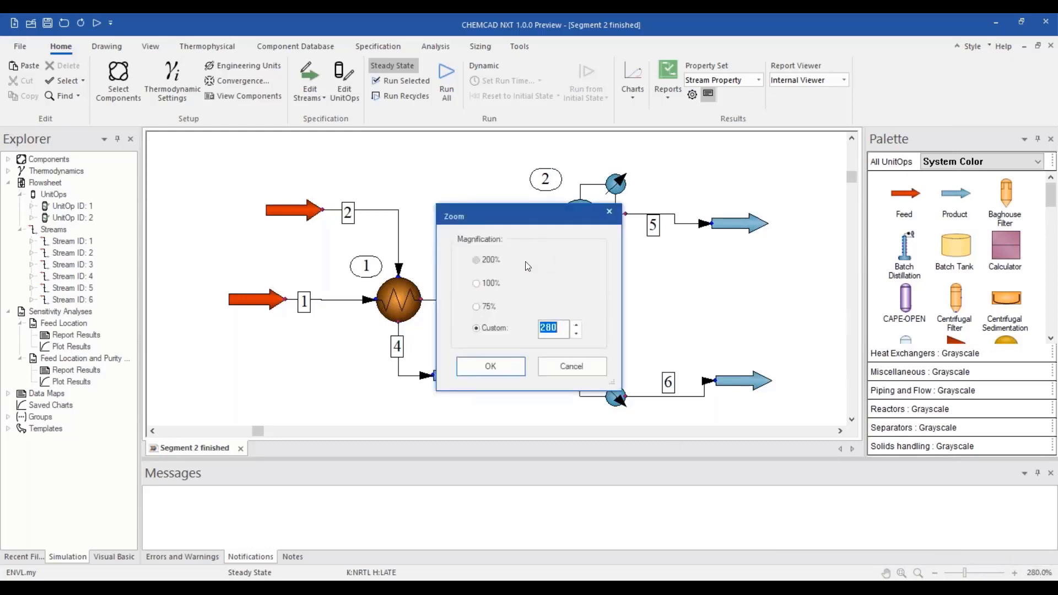
left_click(565, 367)
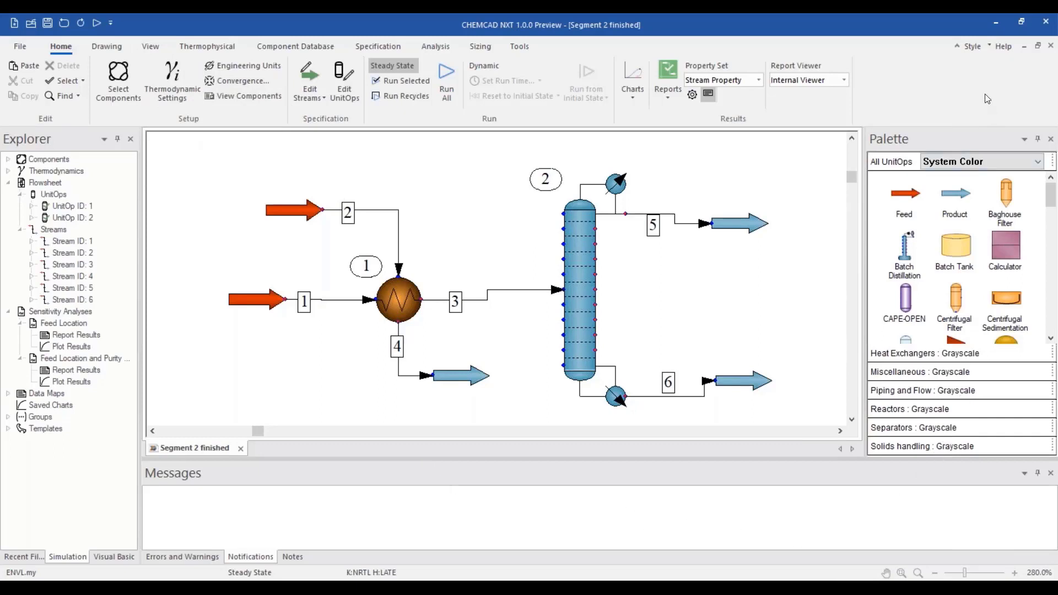
- Minimize the ribbon, temporarily reveal the Tools commands, and restore the full ribbon
left_click(958, 47)
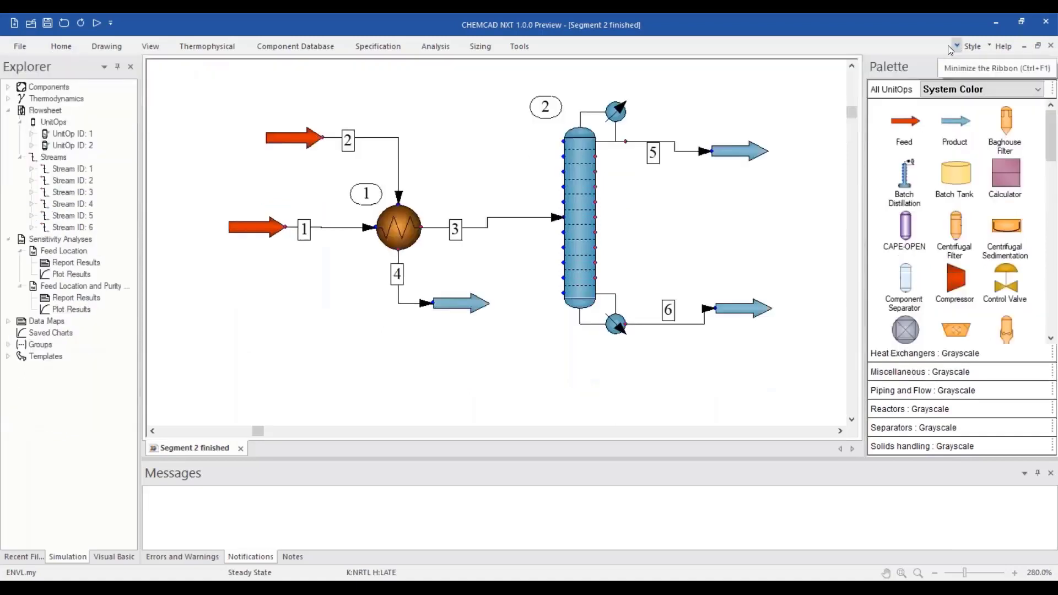
left_click(524, 47)
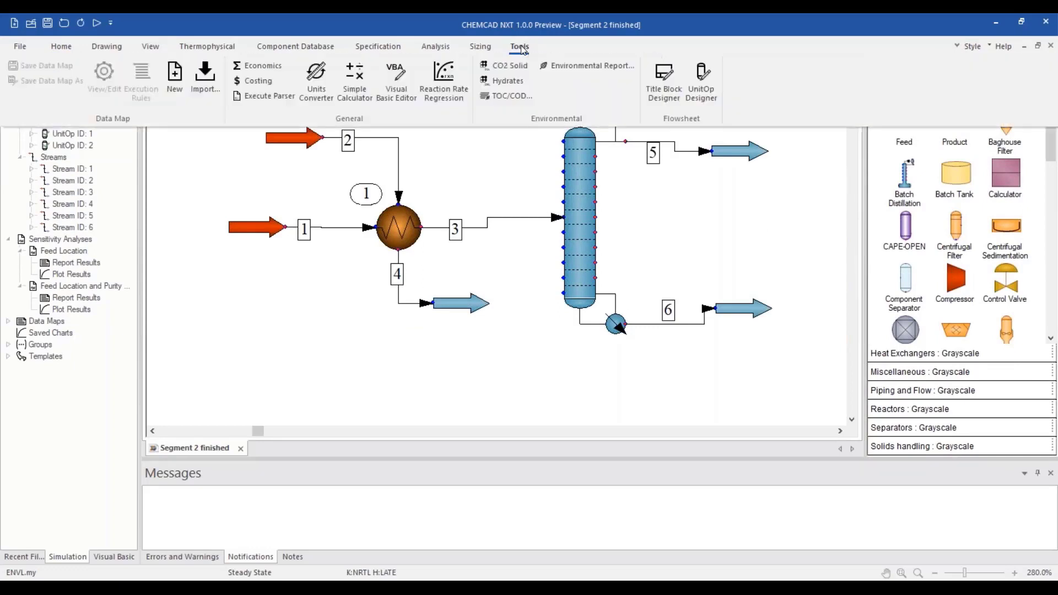
left_click(526, 49)
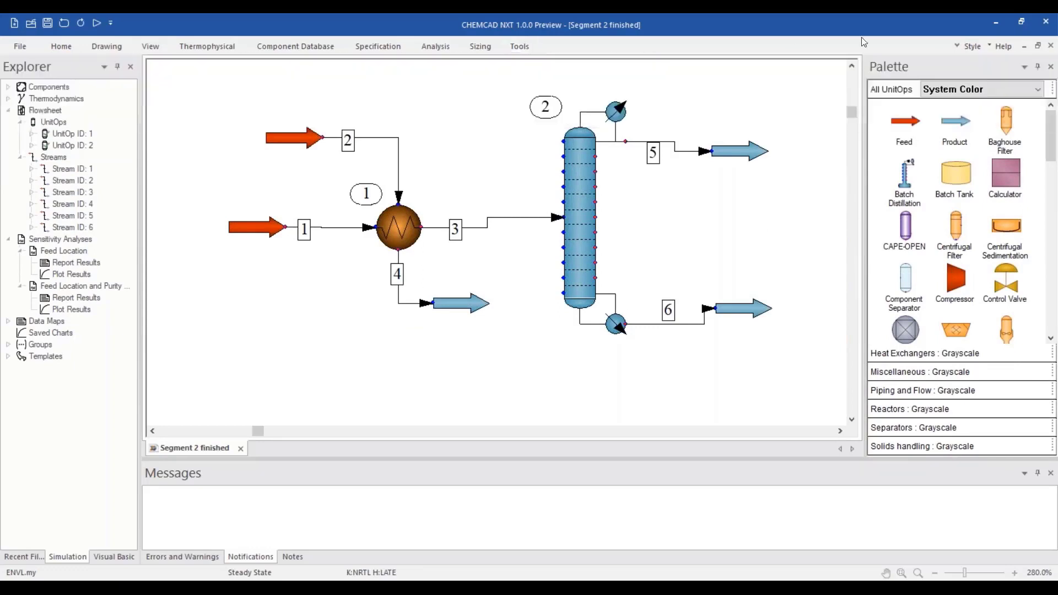
left_click(957, 48)
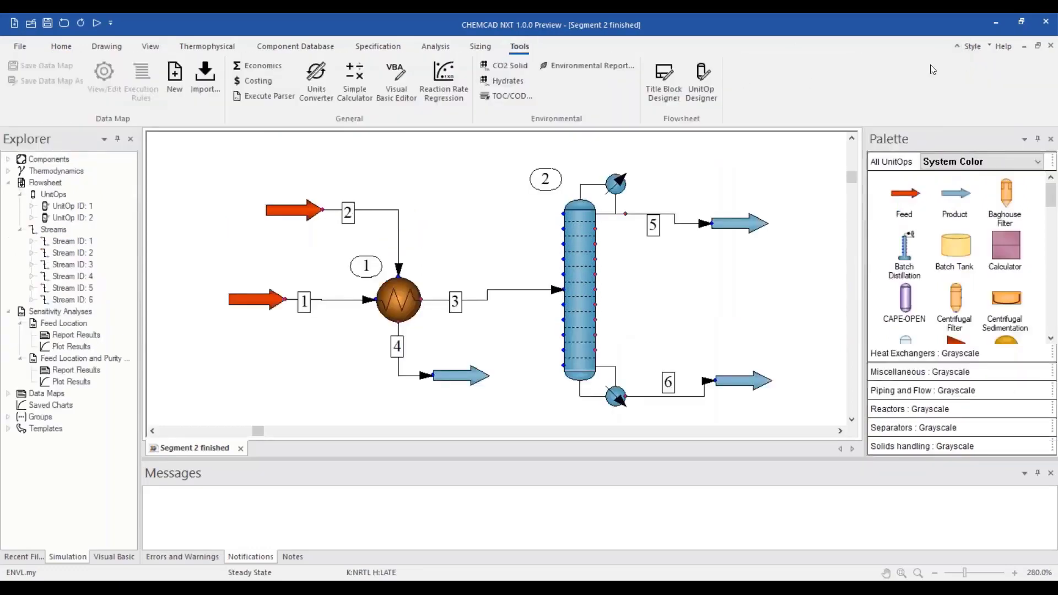
- Try the NXT Grey interface style and switch back to NXT Light
left_click(984, 45)
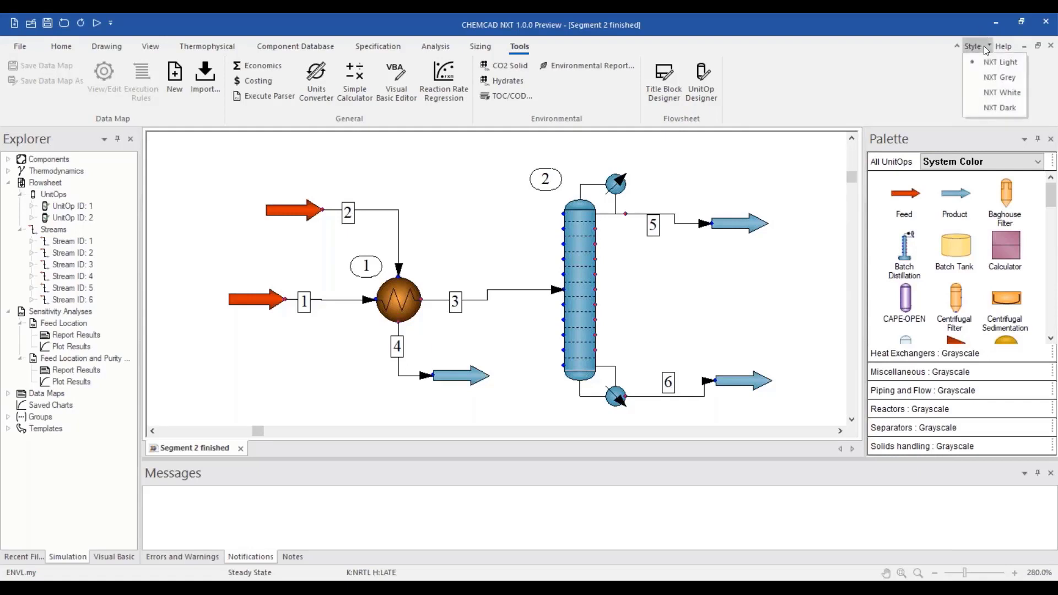
left_click(979, 77)
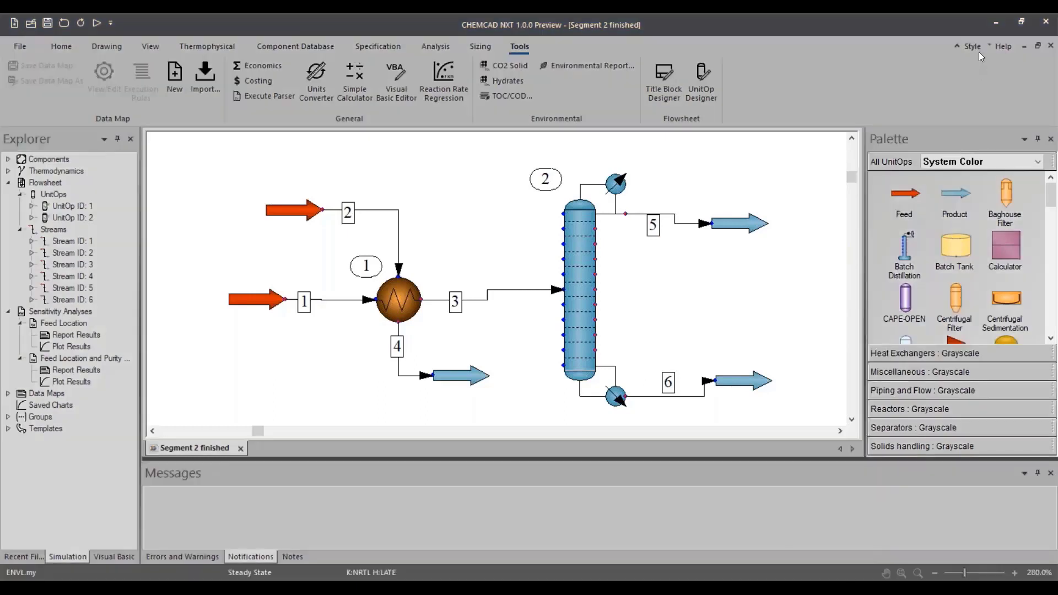
left_click(979, 49)
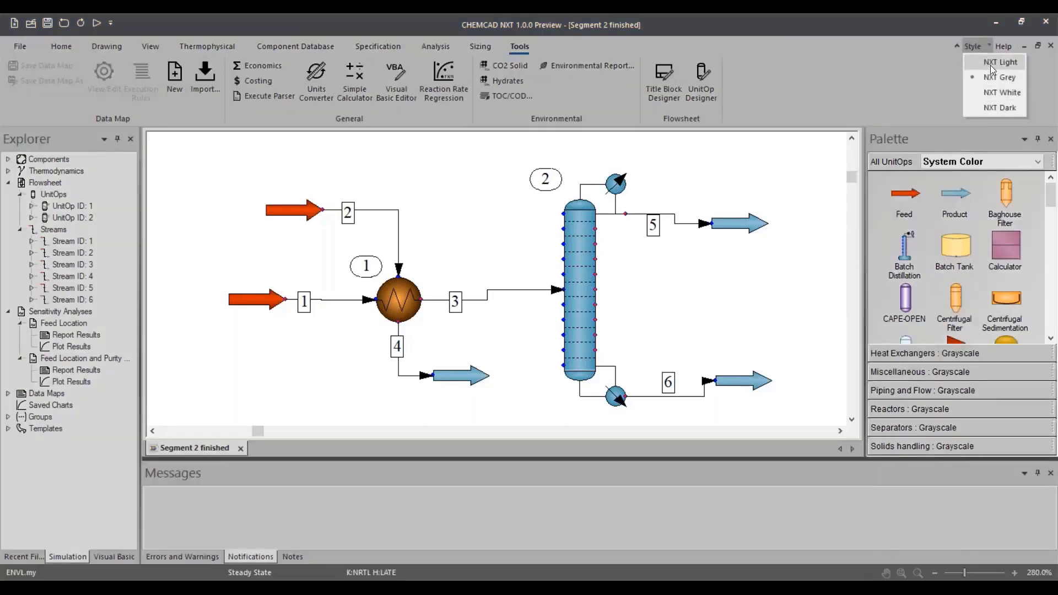
left_click(991, 65)
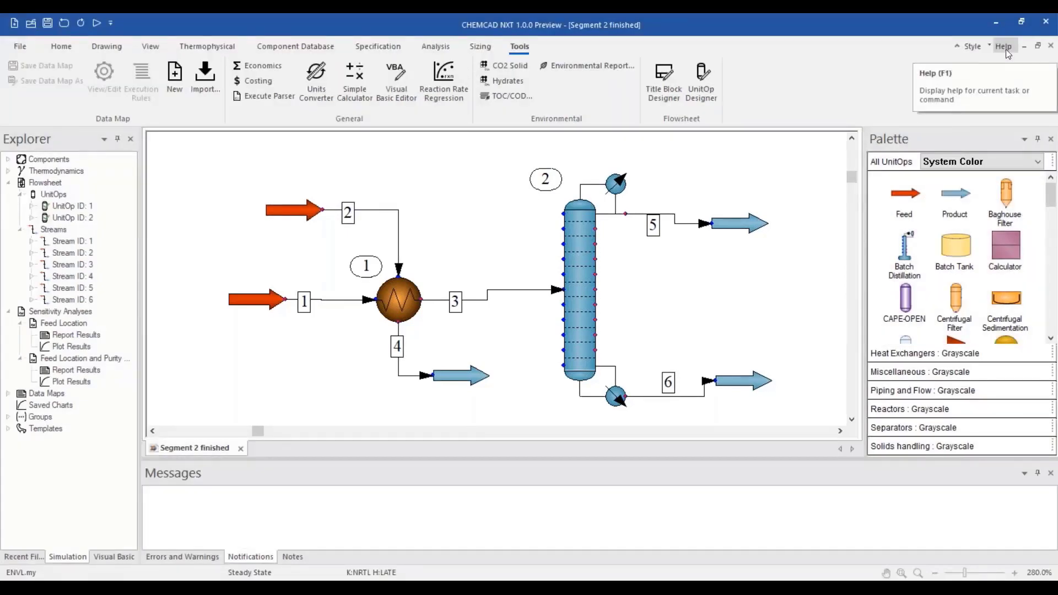
- View the welcome page and contents of the CHEMCAD Help and Reference, and close it
left_click(1008, 47)
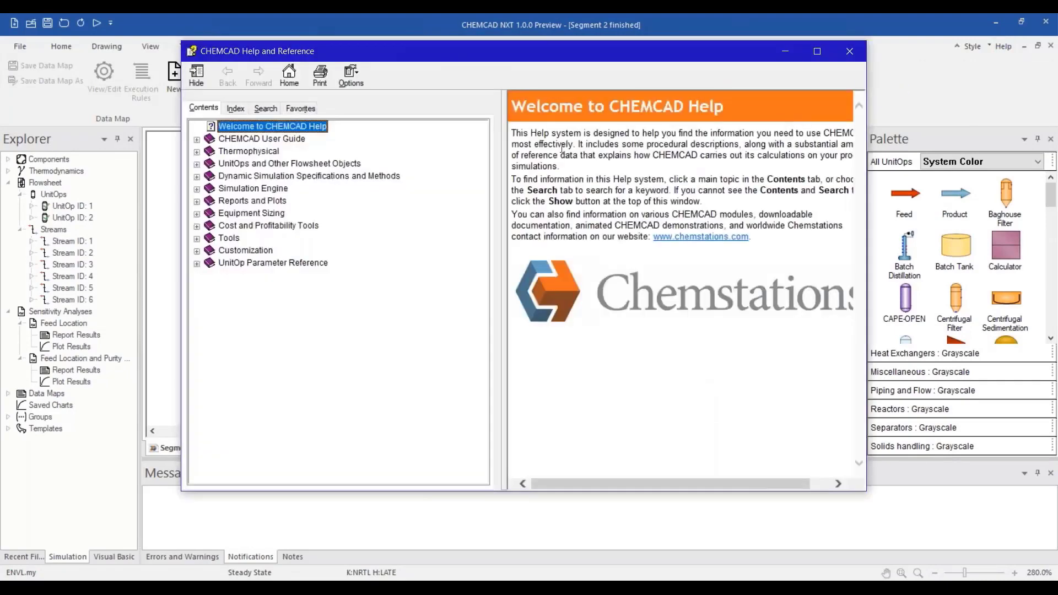
left_click(848, 55)
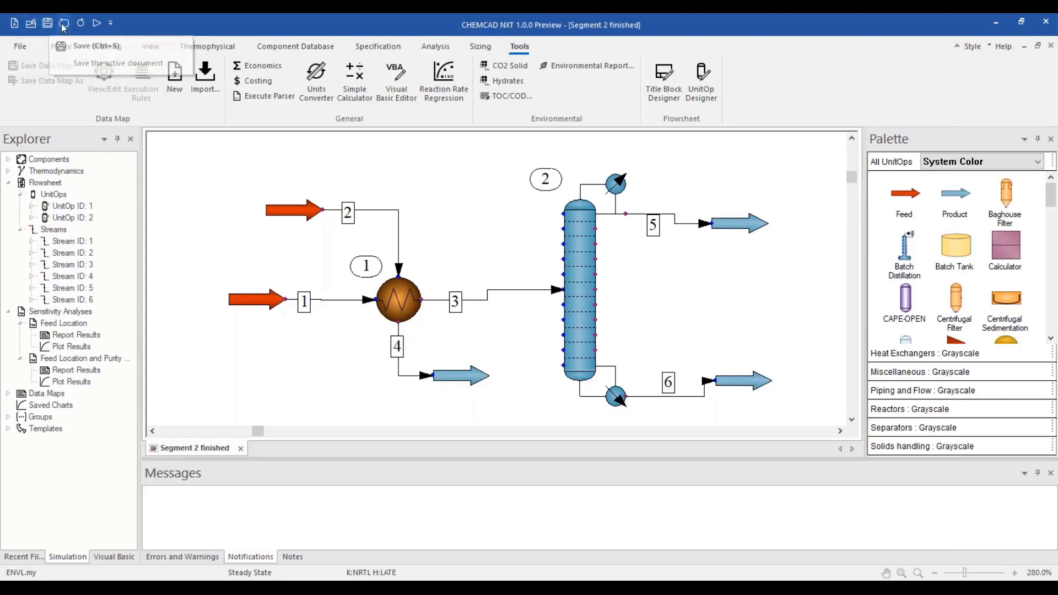
- Review the customization options and available commands for the Quick Access Toolbar, leaving its command set as it is
left_click(111, 23)
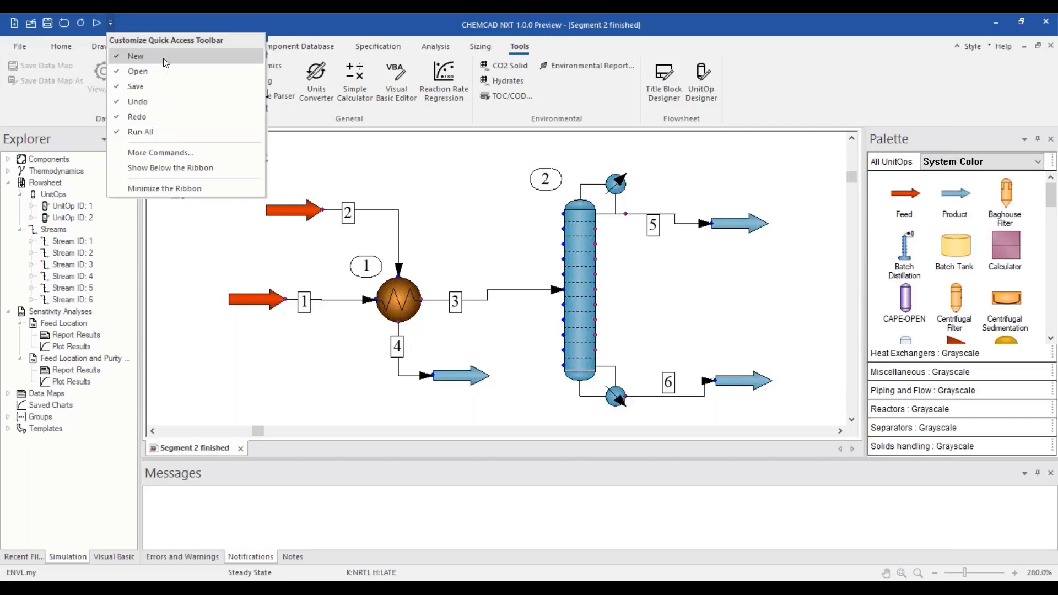
left_click(175, 156)
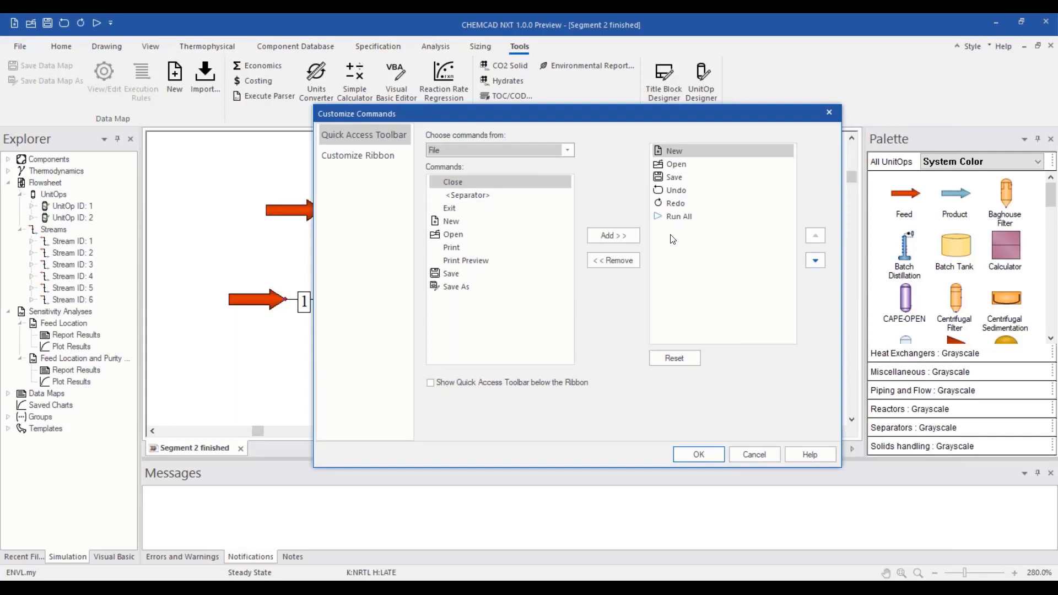
left_click(755, 455)
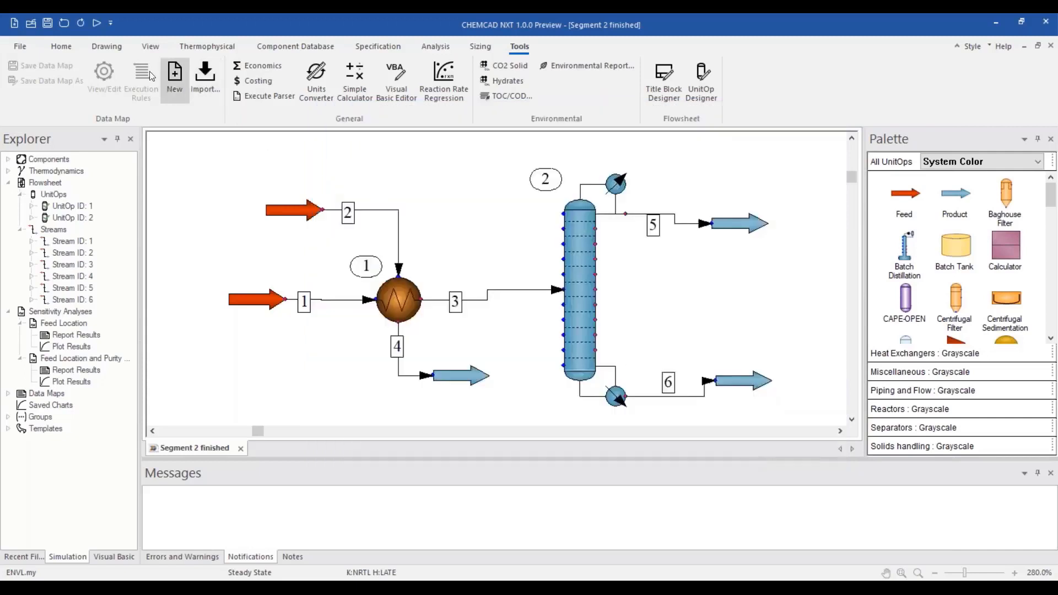
- View the file management commands and the CHEMCAD version information, and display the keyboard access hints
left_click(20, 49)
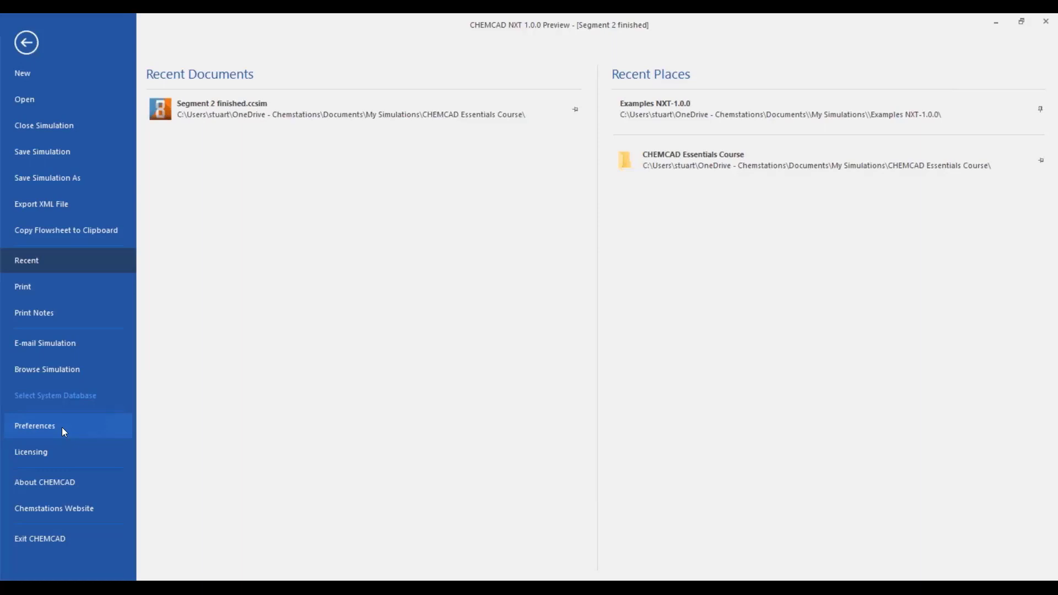
left_click(64, 486)
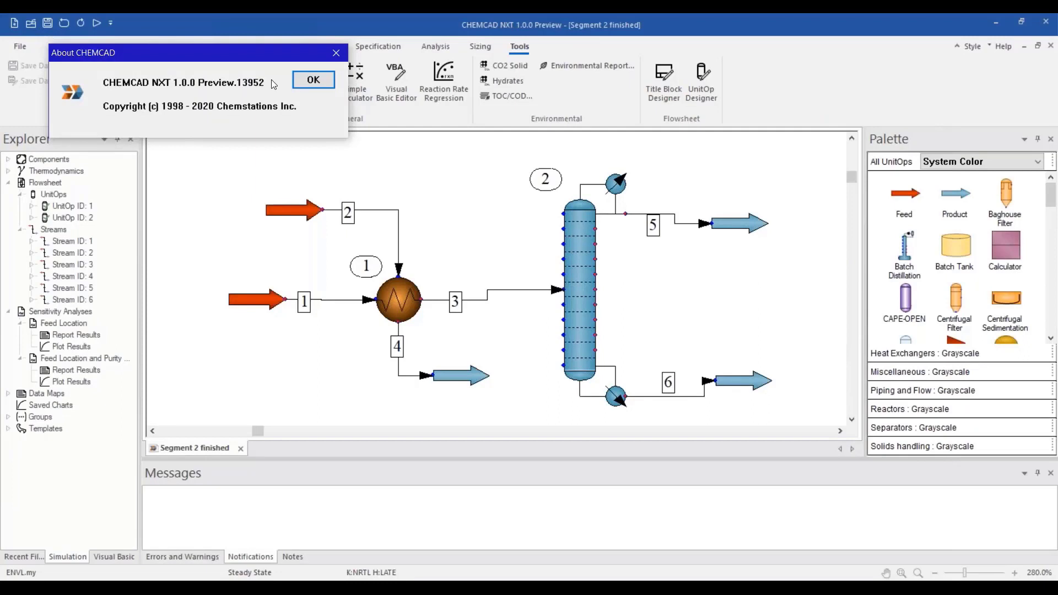
left_click(314, 82)
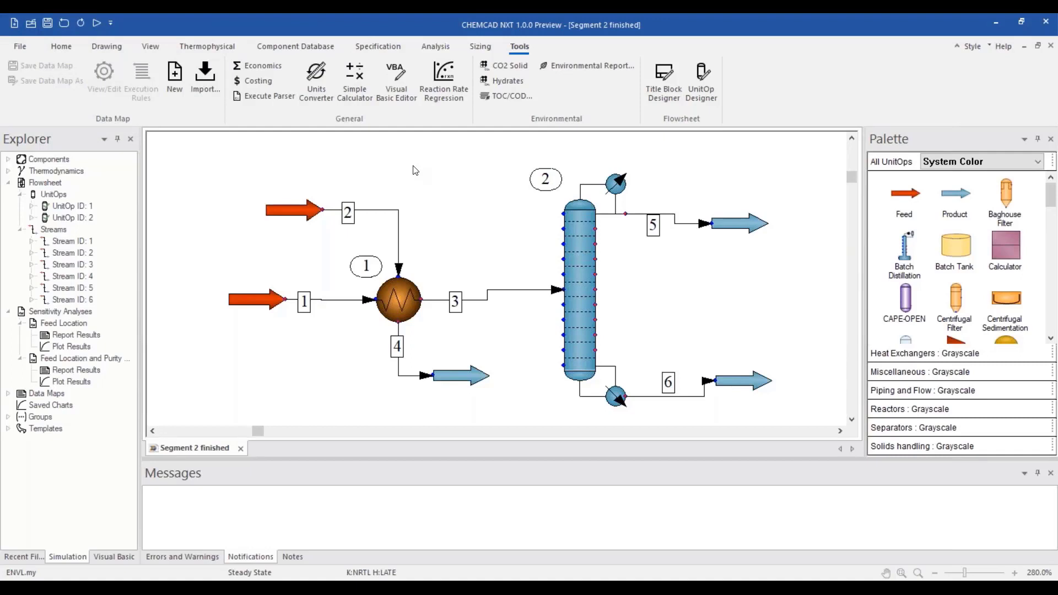
key("alt")
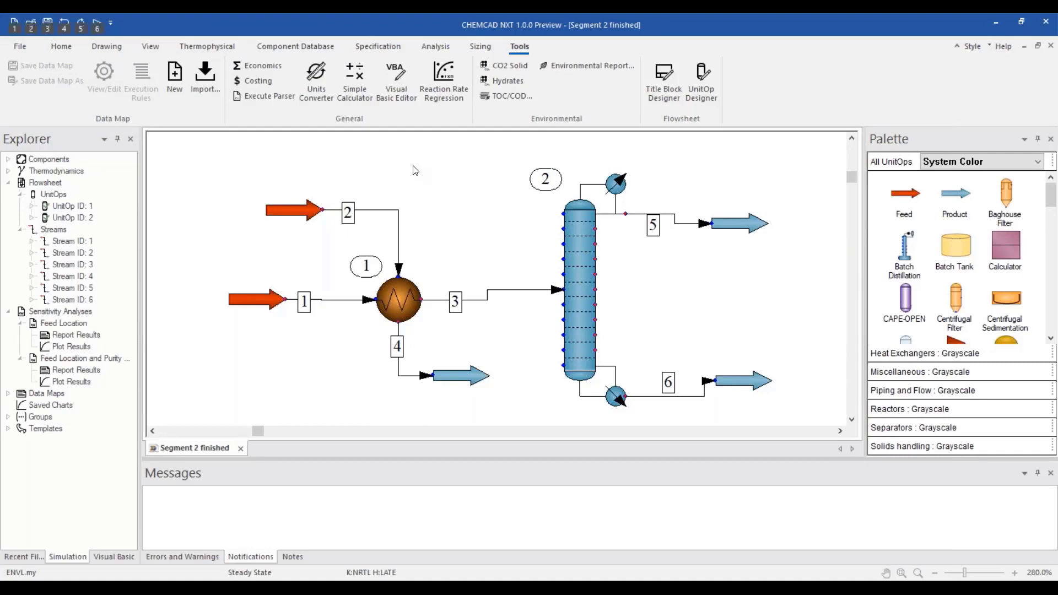